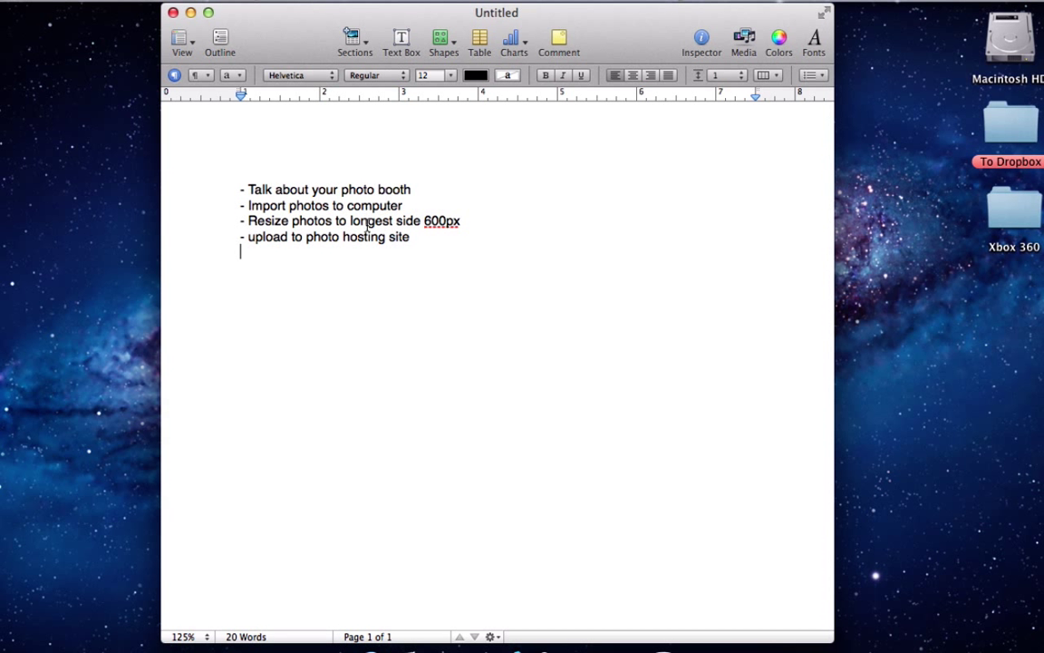
# - Open the Xbox 360 folder and Quick Look the first photo, DSC_4813.JPG
pyautogui.doubleClick(1013, 214)
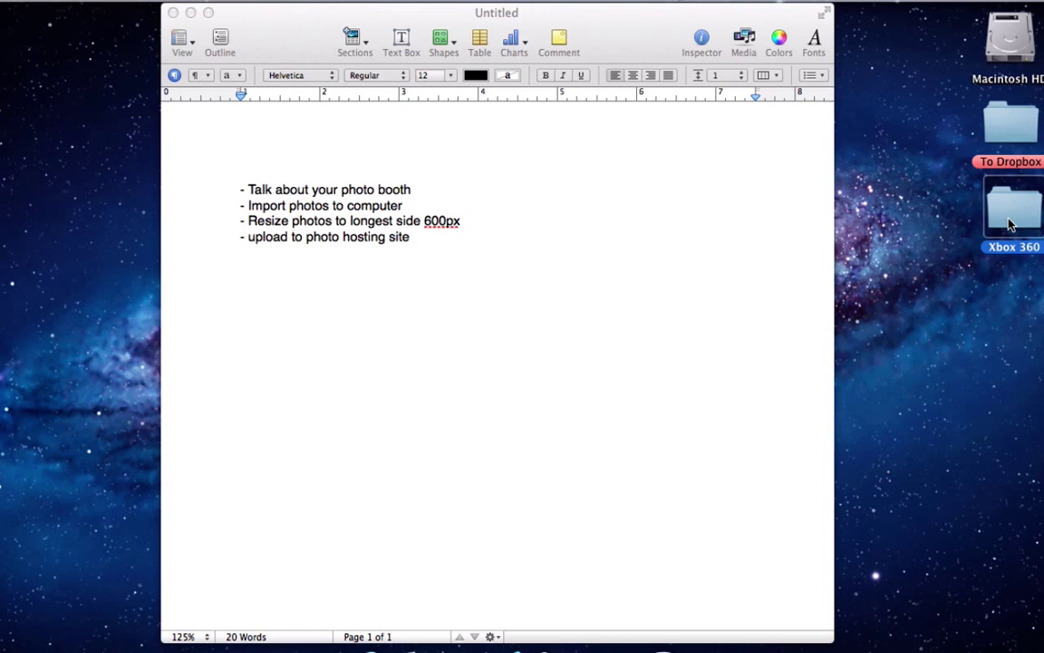
pyautogui.click(329, 257)
pyautogui.scroll(3, 329, 256)
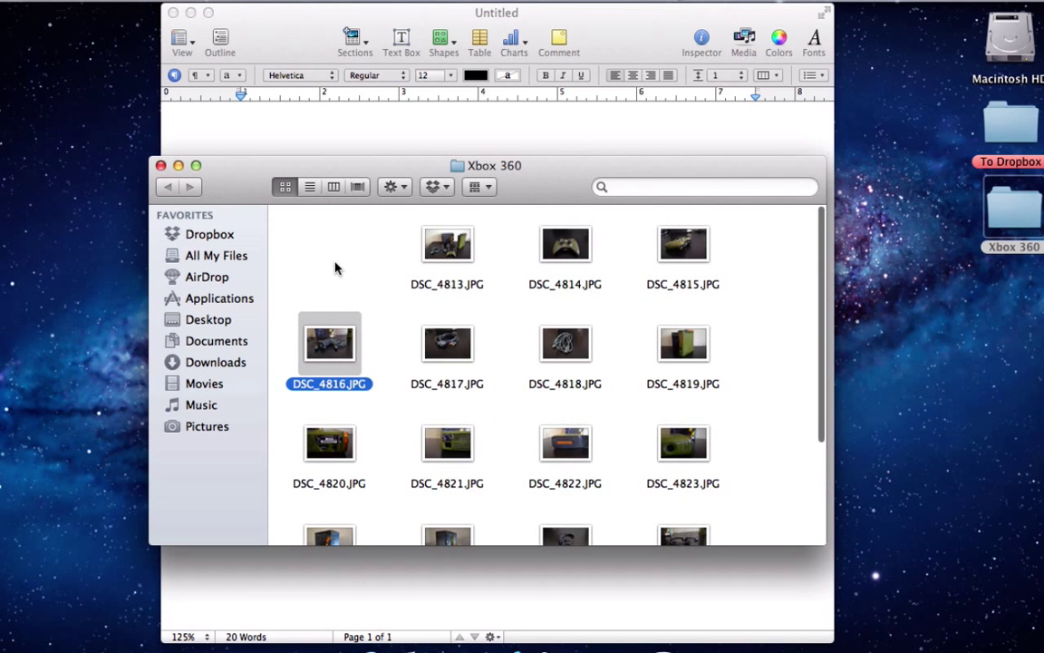
pyautogui.click(447, 242)
pyautogui.press('space')
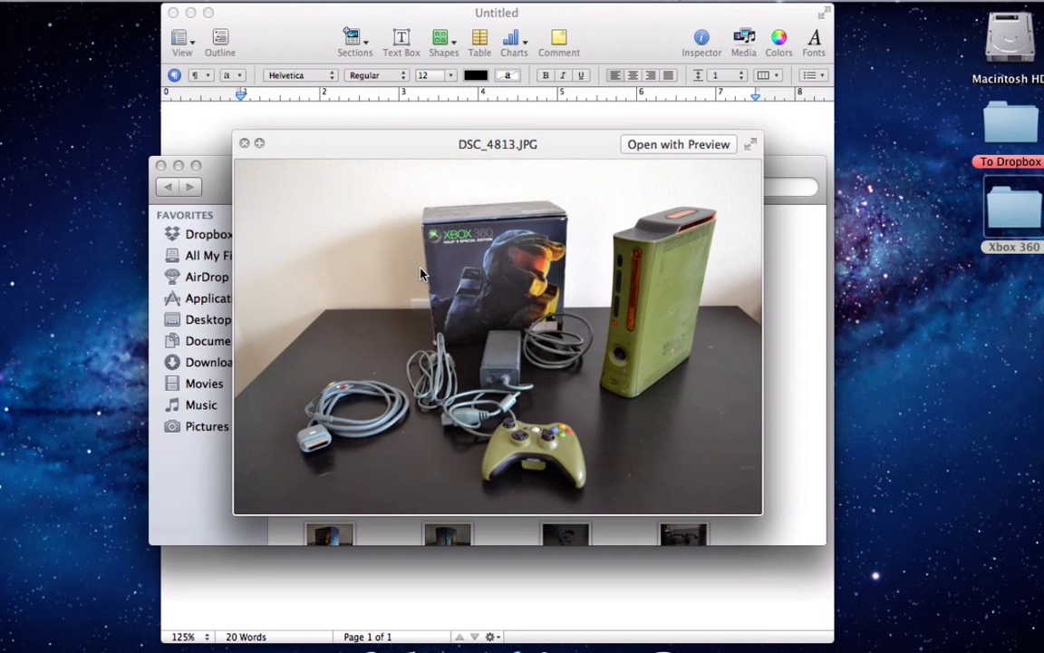
# - Step through the next photos in the preview, then close and reopen the Xbox 360 folder
pyautogui.press('Right')
pyautogui.press('Right')
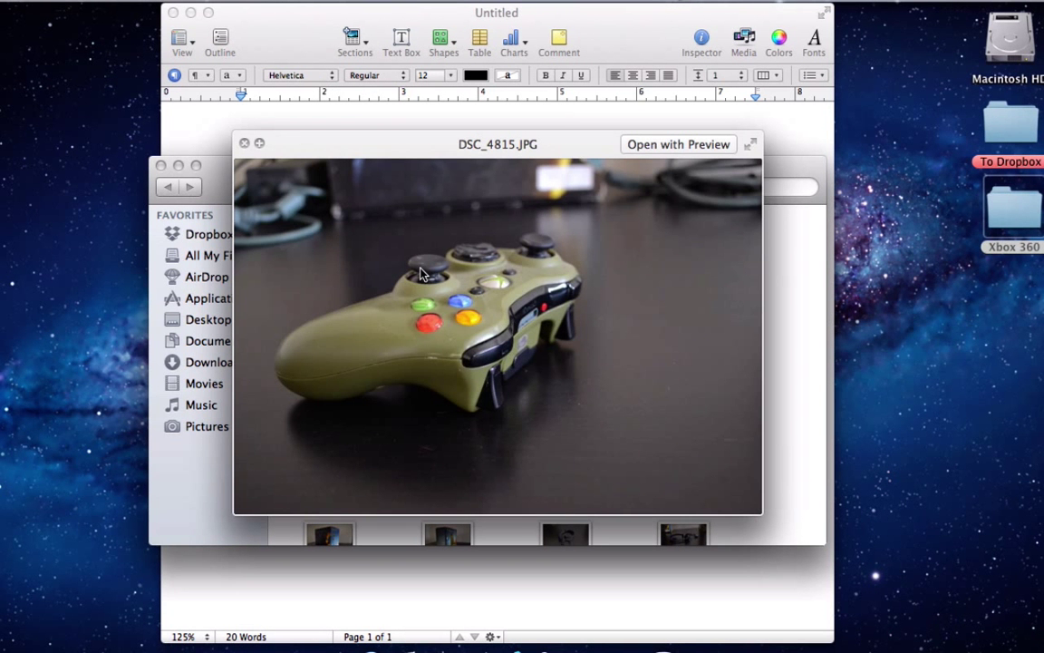
pyautogui.press('Right')
pyautogui.press('Right')
pyautogui.press('Right')
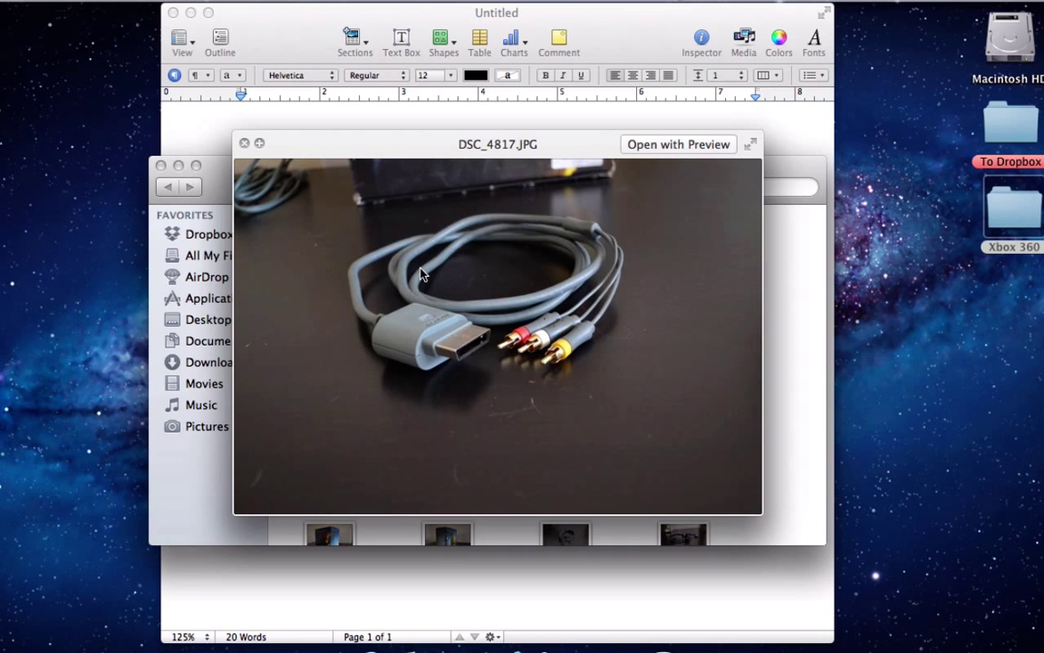
pyautogui.press('Right')
pyautogui.press('Right')
pyautogui.press('Right')
pyautogui.press('Right')
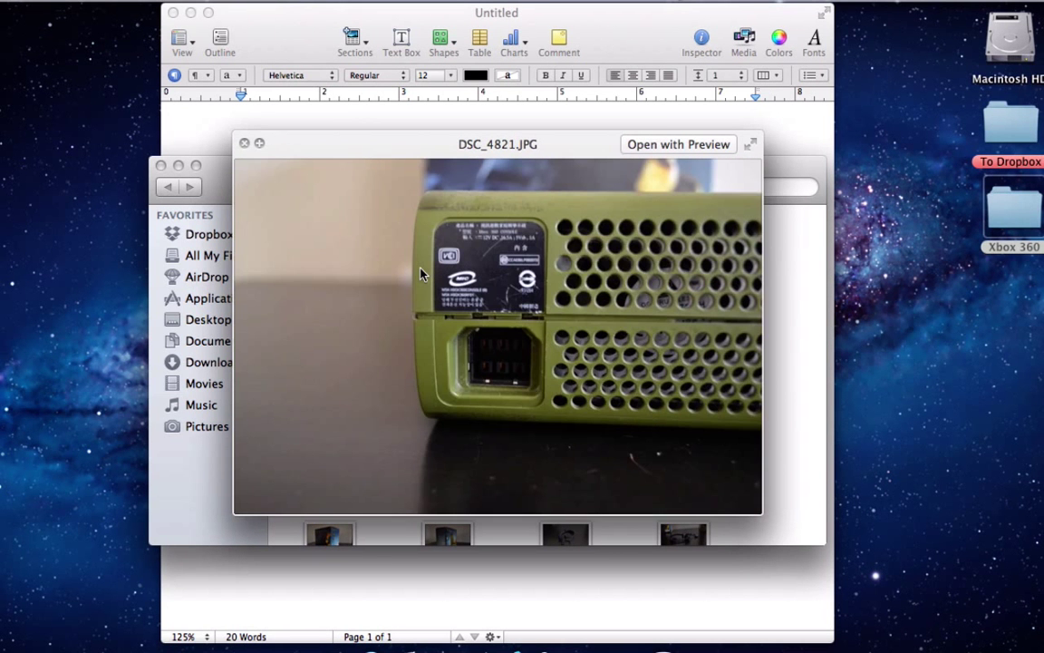
pyautogui.click(244, 144)
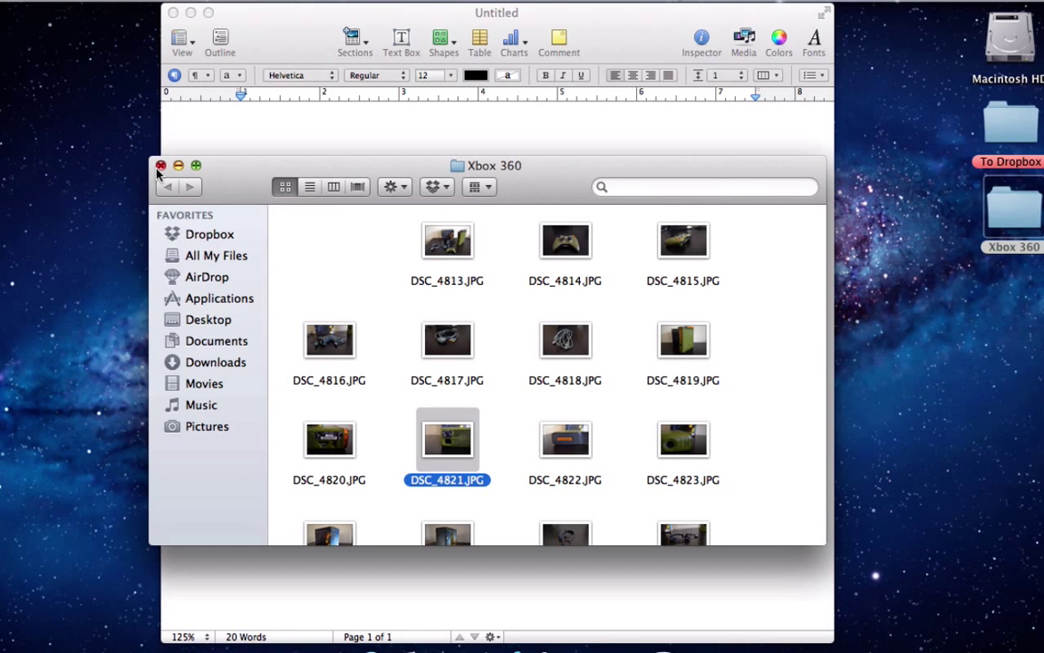
pyautogui.click(161, 166)
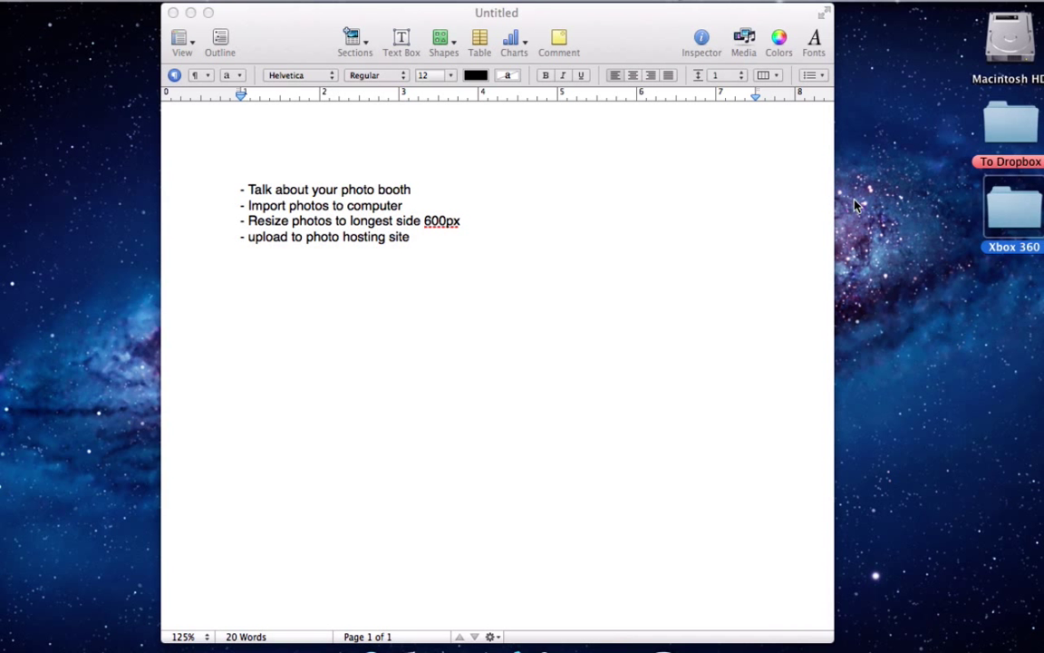
pyautogui.doubleClick(1007, 209)
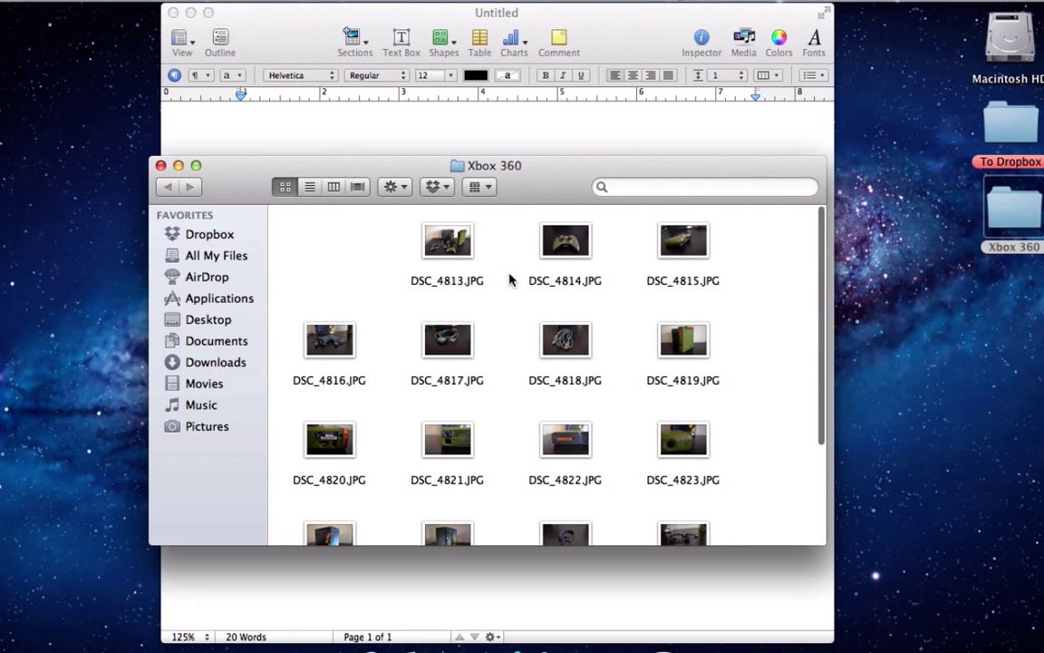
pyautogui.click(447, 357)
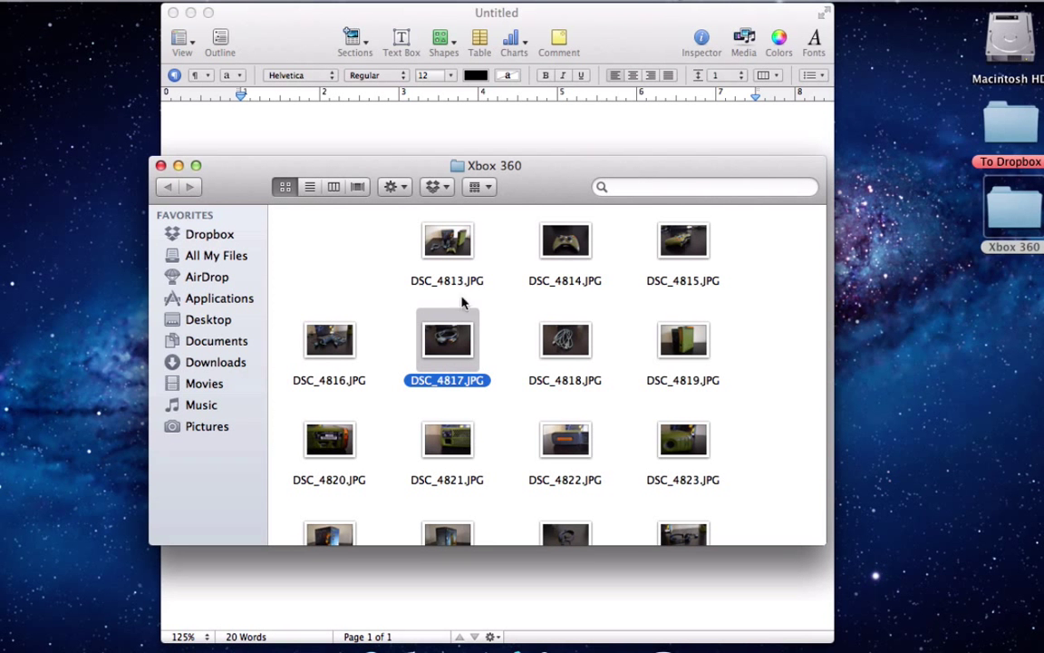
pyautogui.scroll(-3, 444, 345)
pyautogui.scroll(3, 442, 323)
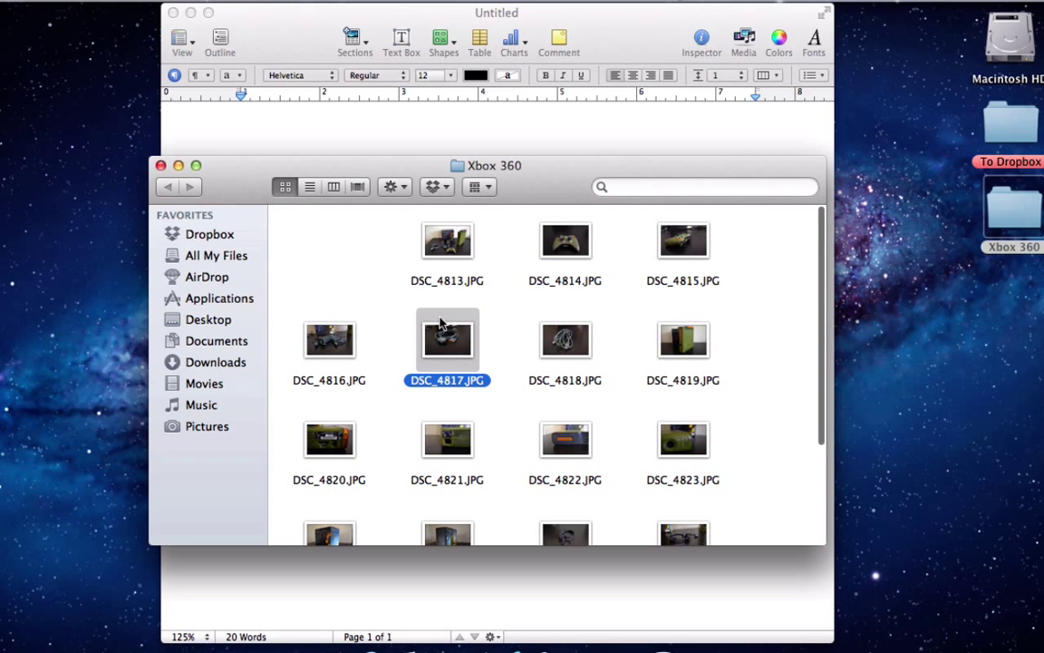
pyautogui.scroll(2, 442, 336)
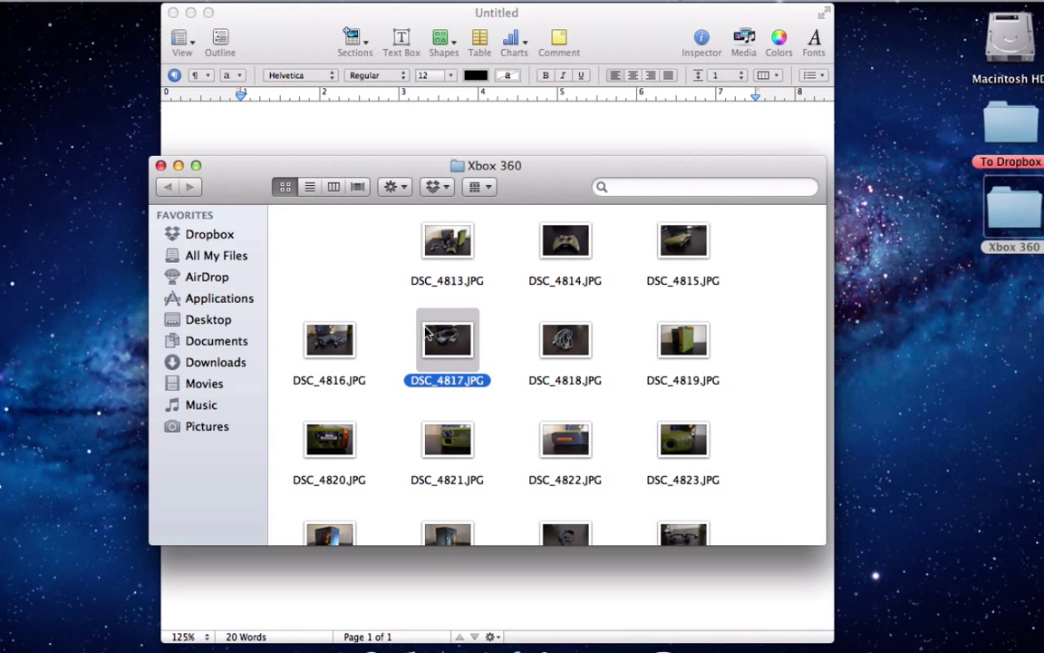
pyautogui.scroll(2, 372, 288)
pyautogui.scroll(-2, 372, 288)
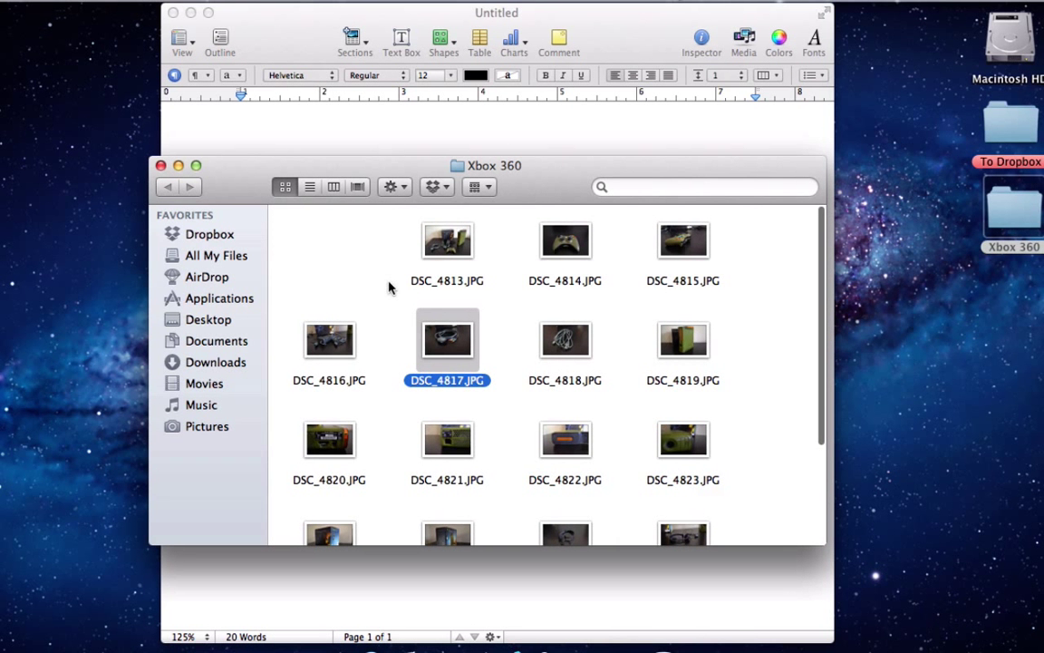
pyautogui.scroll(-3, 390, 288)
pyautogui.scroll(-3, 390, 288)
pyautogui.scroll(6, 390, 288)
pyautogui.scroll(-5, 390, 288)
pyautogui.scroll(-5, 390, 289)
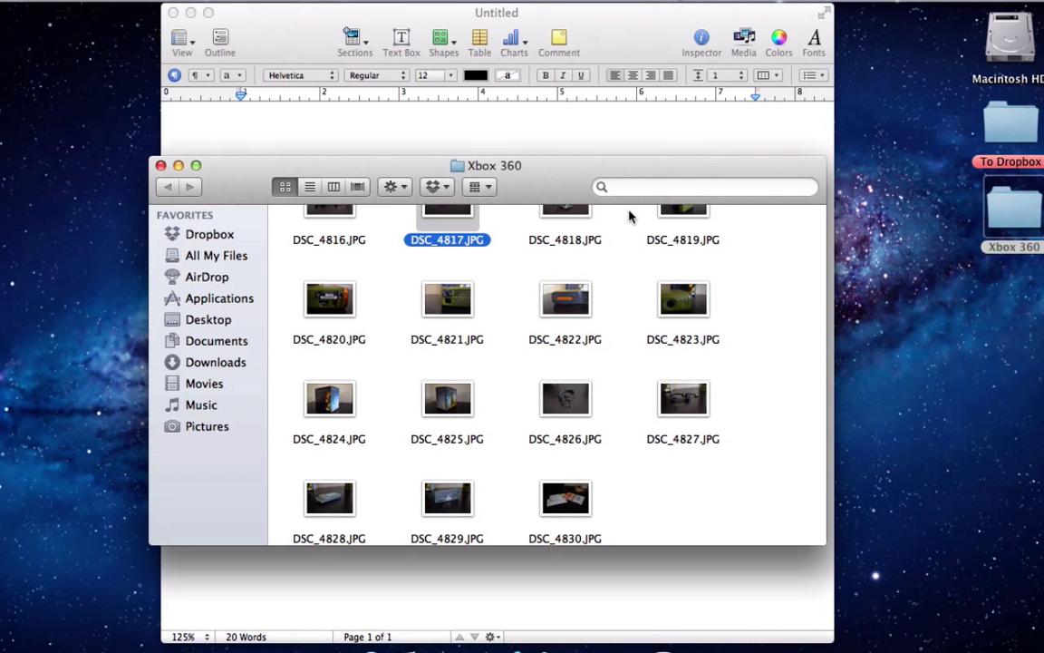
# - Select all the DSC_48xx photos with Cmd+A and launch Automator from Applications
pyautogui.click(687, 457)
pyautogui.scroll(3, 684, 487)
pyautogui.scroll(-5, 684, 487)
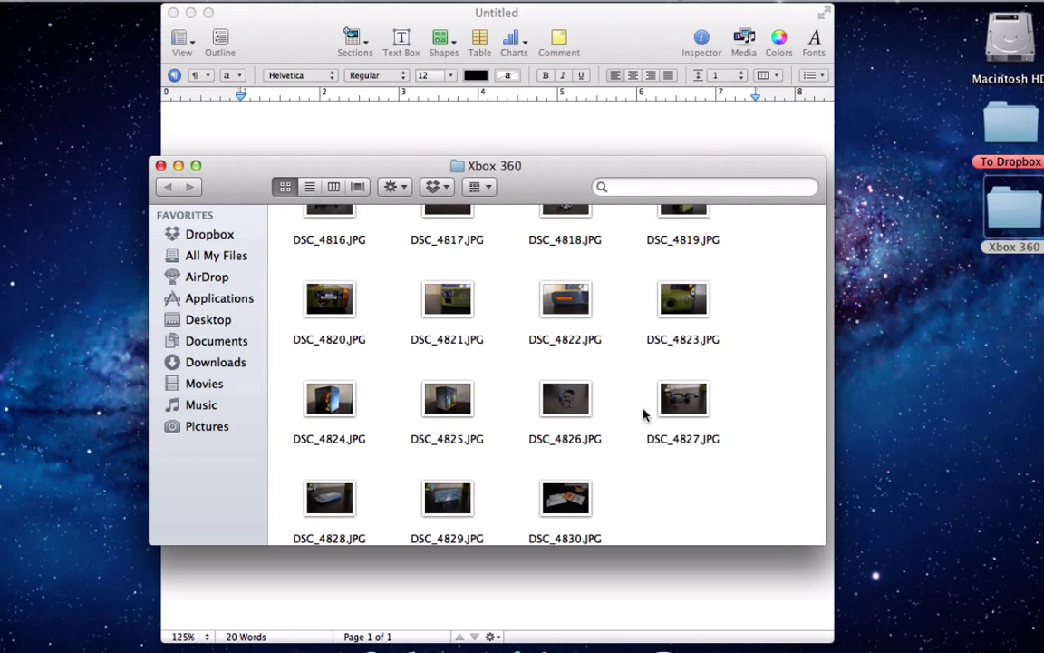
pyautogui.press('super+a')
pyautogui.scroll(3, 648, 388)
pyautogui.scroll(3, 644, 363)
pyautogui.scroll(-5, 636, 272)
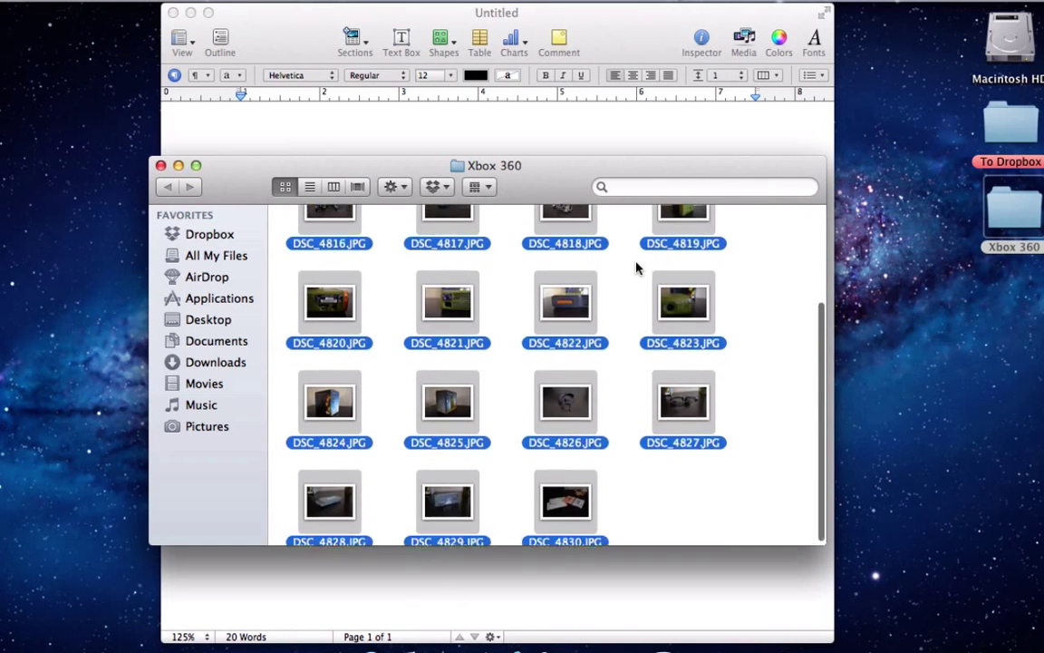
pyautogui.click(220, 298)
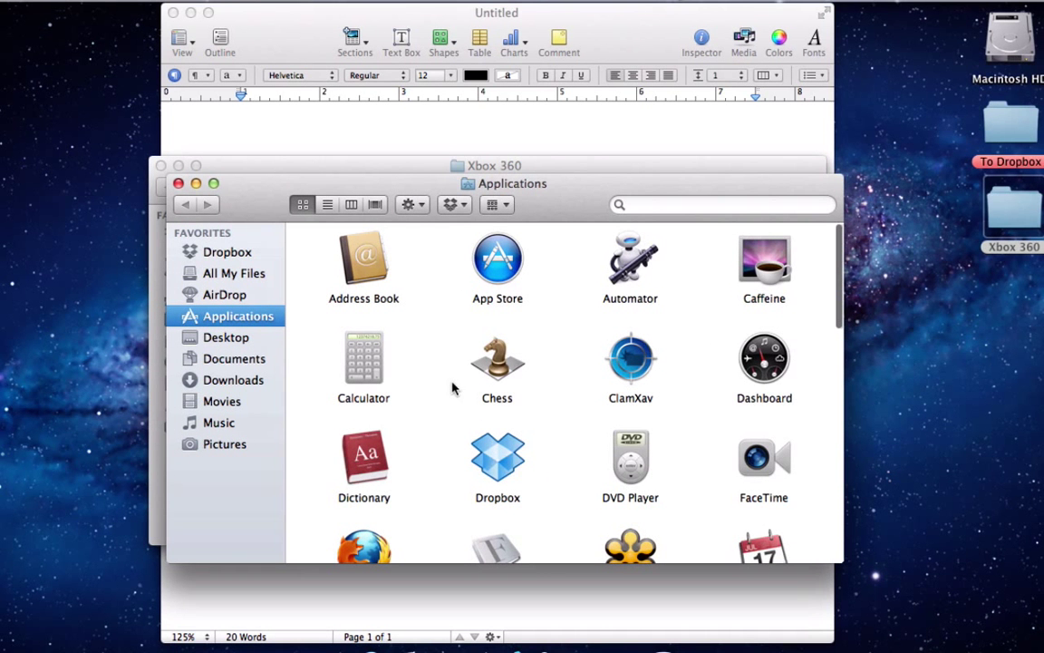
pyautogui.click(639, 263)
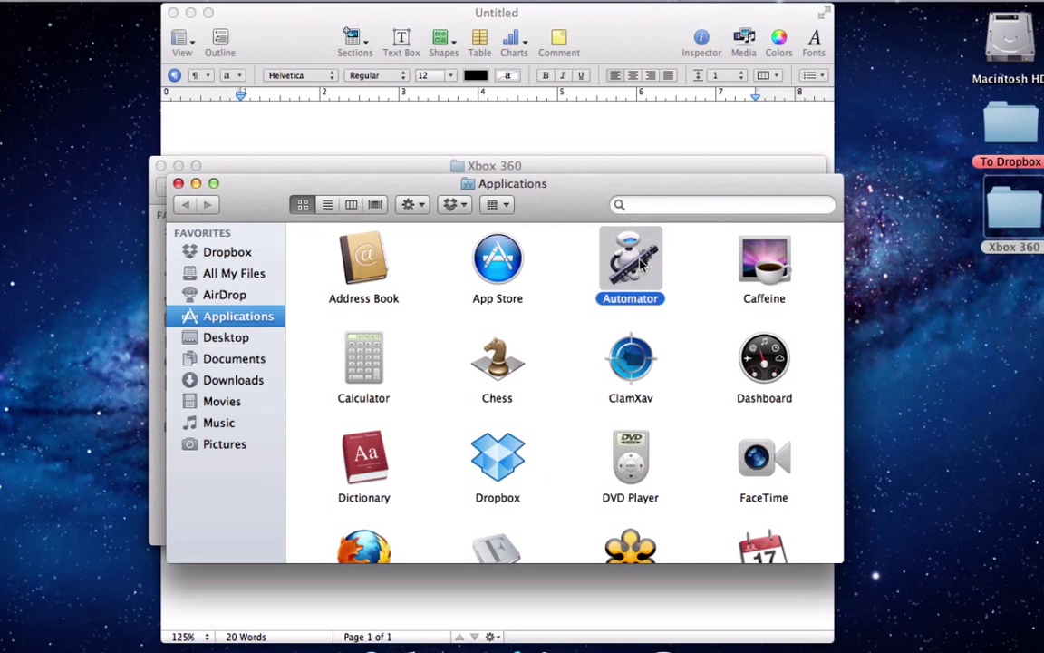
pyautogui.doubleClick(639, 263)
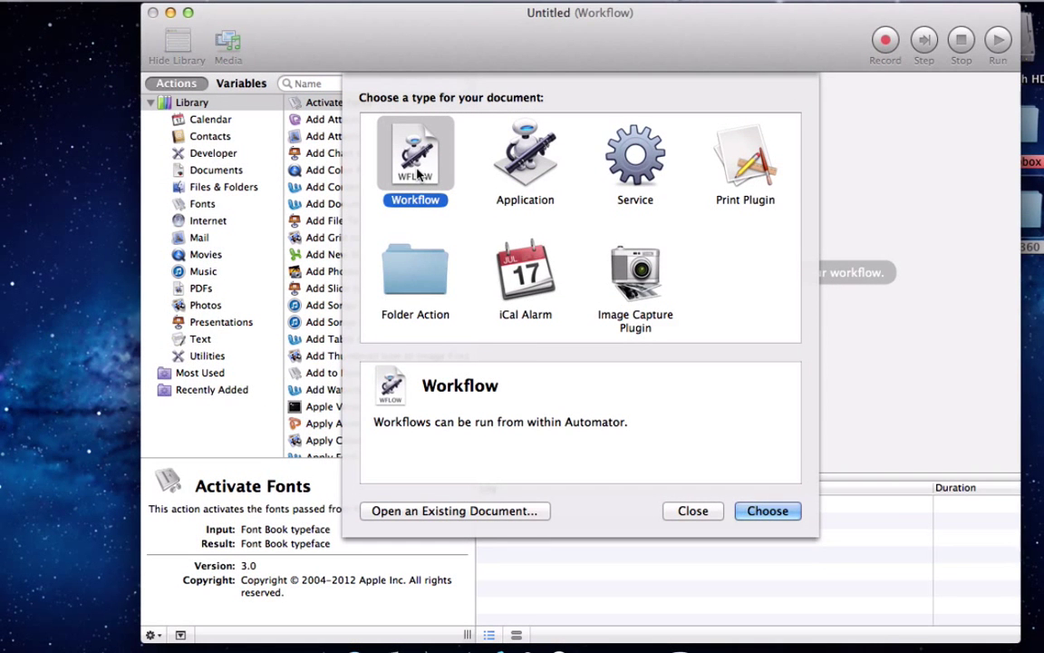
# - Create a new Workflow document, checking the Xbox 360 folder selection in Finder before returning
pyautogui.click(767, 511)
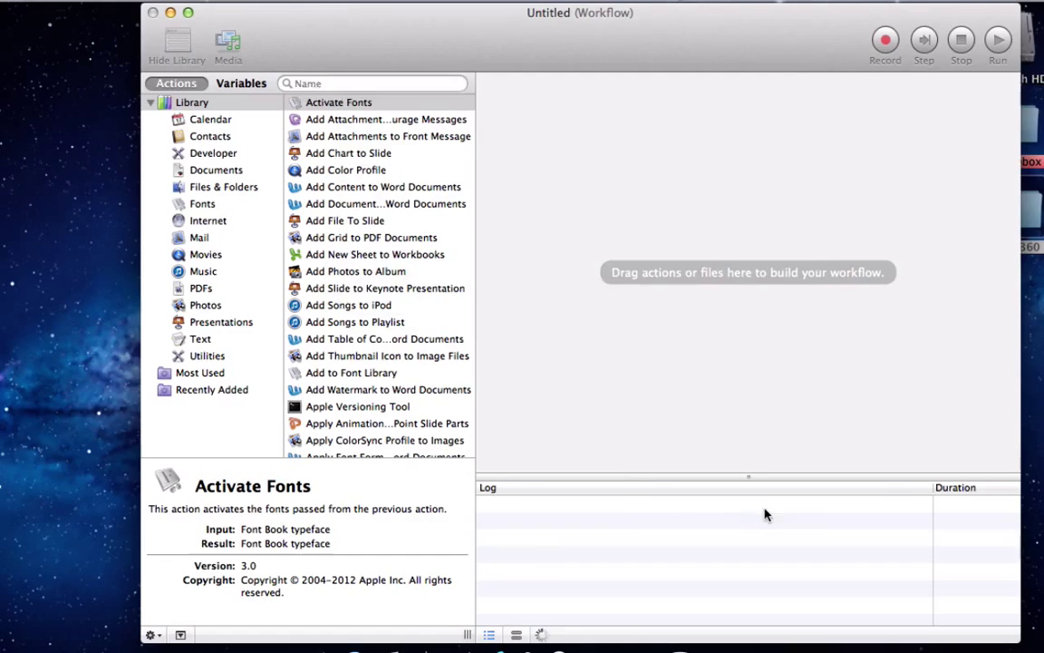
pyautogui.press('F3')
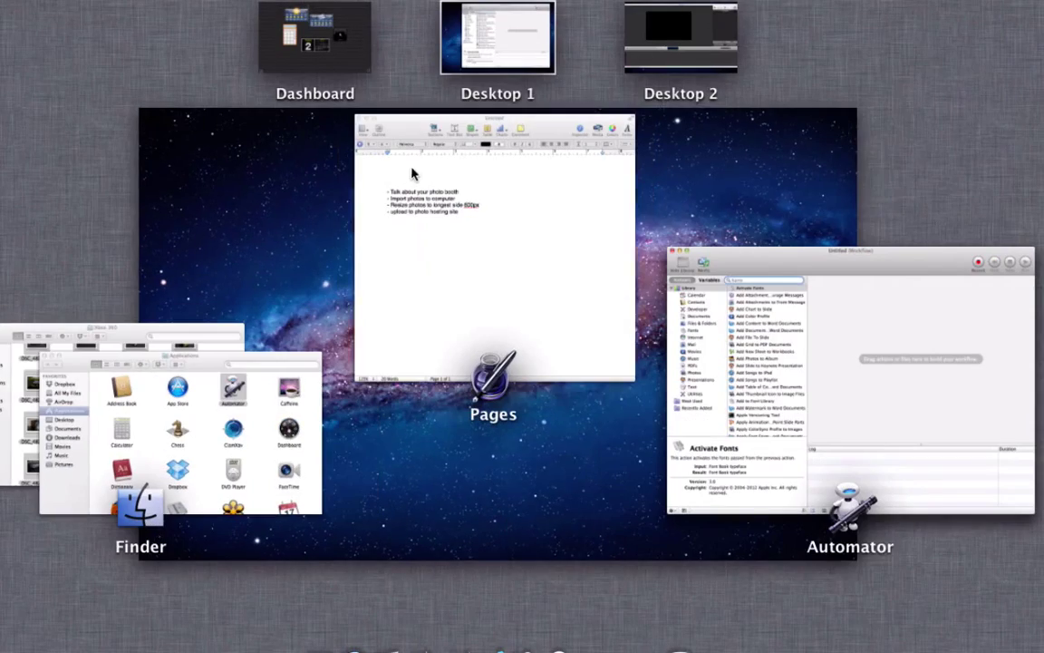
pyautogui.click(182, 430)
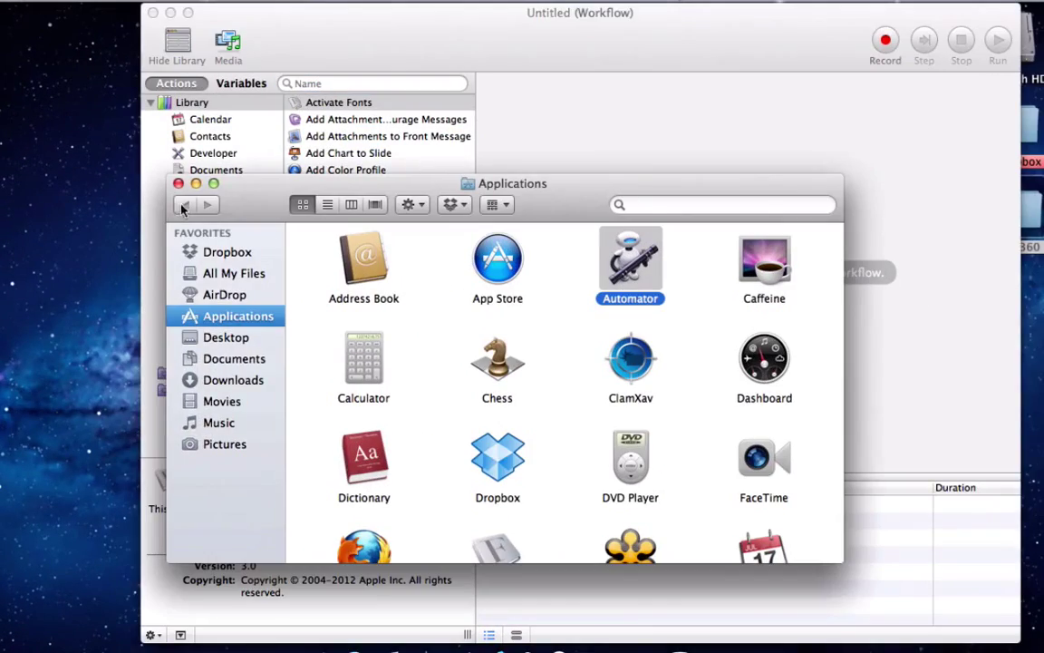
pyautogui.click(184, 209)
pyautogui.press('F3')
pyautogui.click(136, 426)
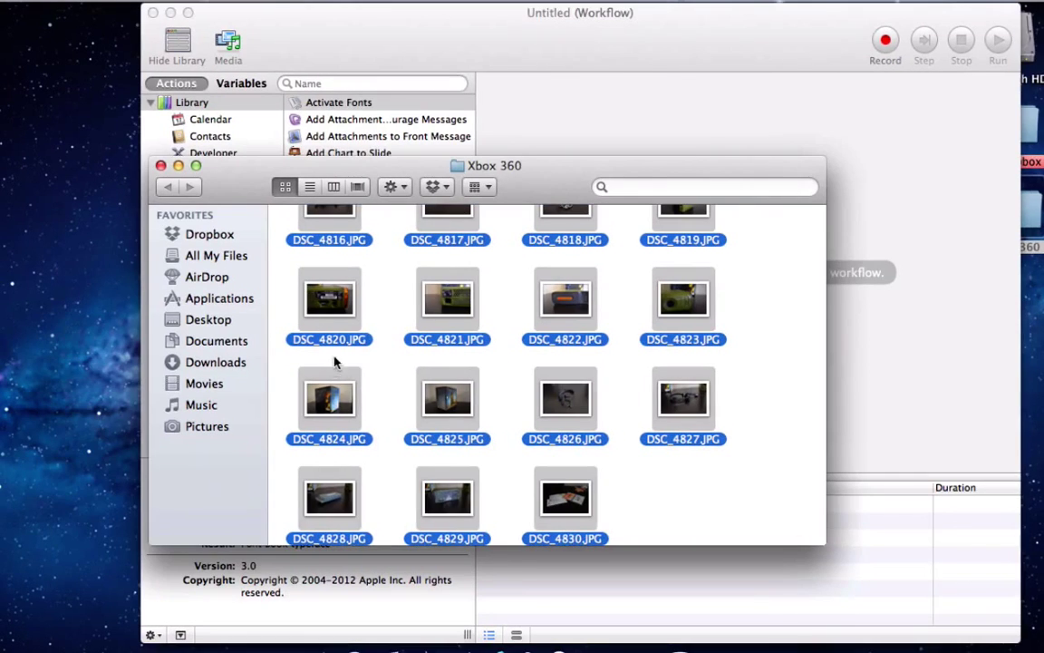
pyautogui.click(479, 131)
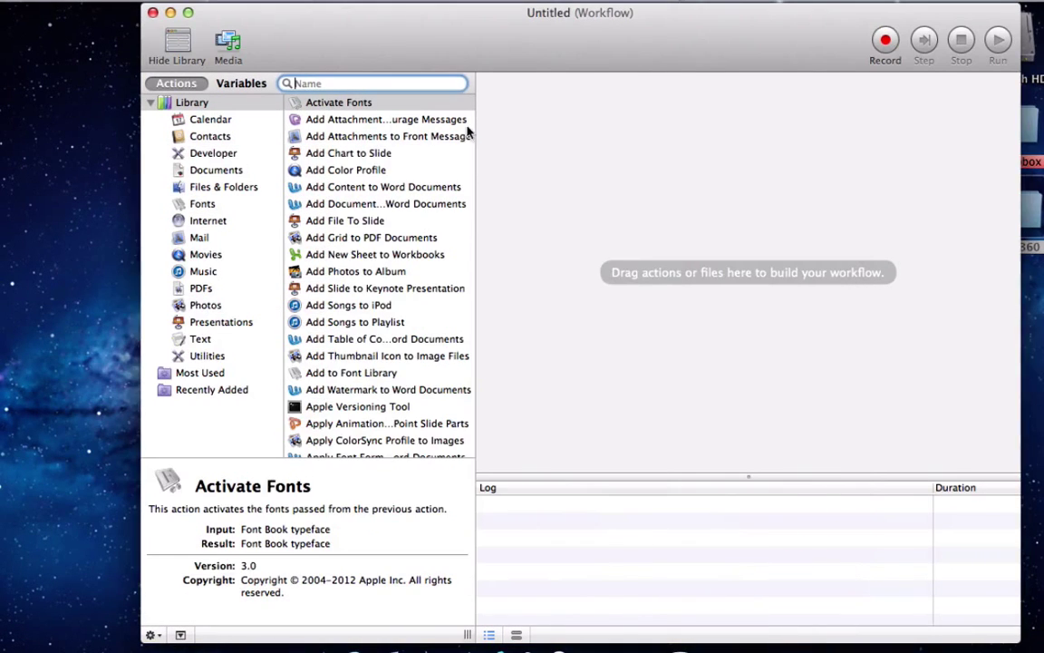
# - Add Get Selected Finder Items then Scale Images, declining the Copy Finder Items step
pyautogui.click(201, 188)
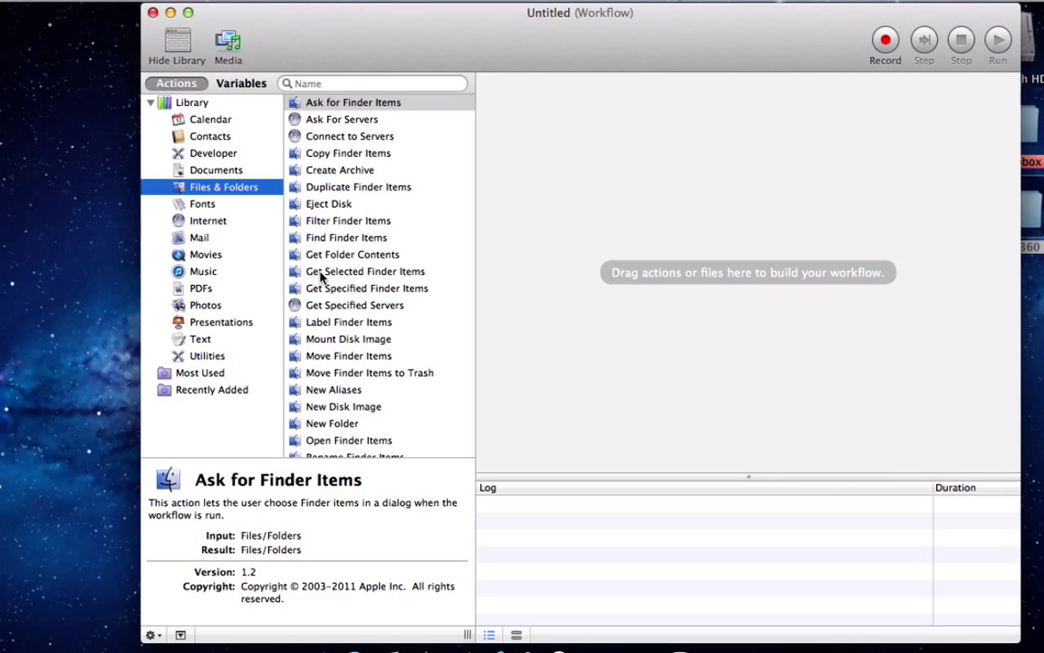
pyautogui.moveTo(322, 272); pyautogui.dragTo(680, 164)
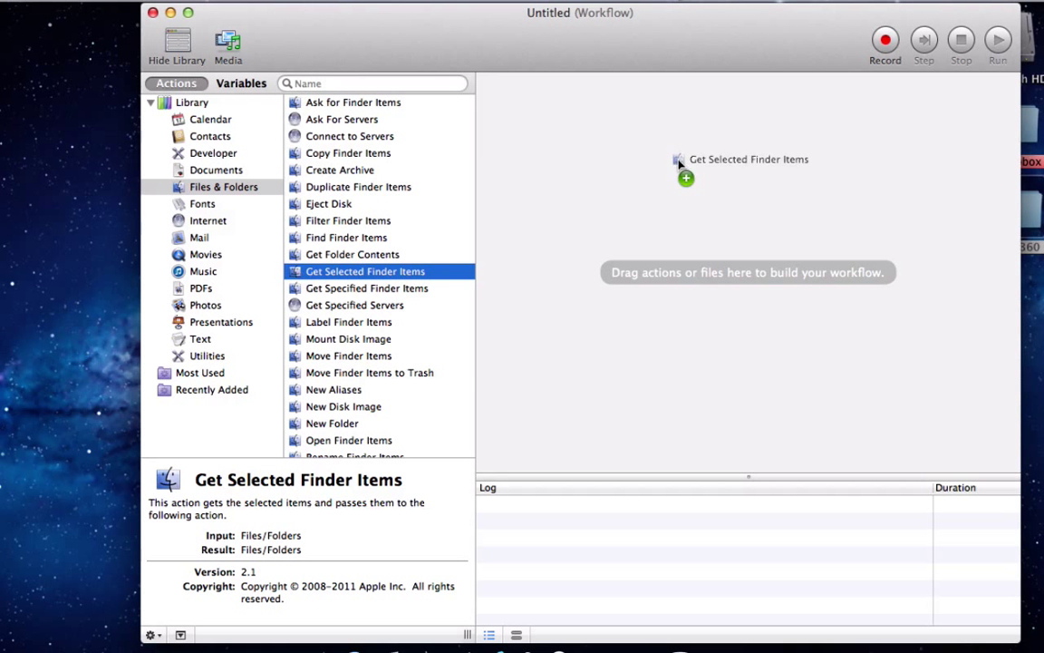
pyautogui.moveTo(680, 164); pyautogui.dragTo(646, 150)
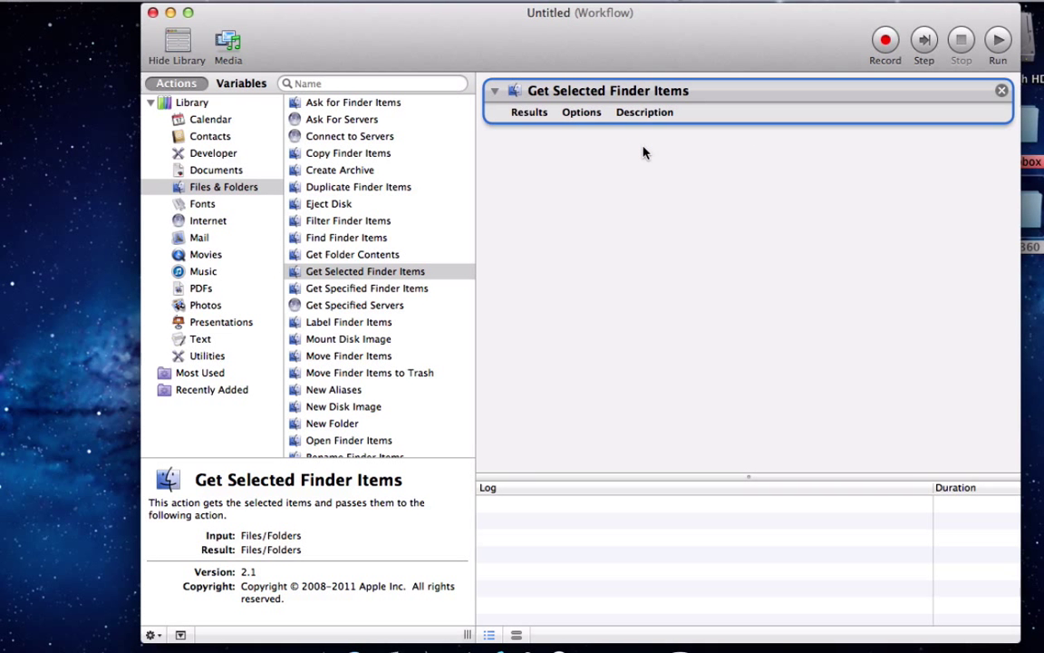
pyautogui.click(205, 305)
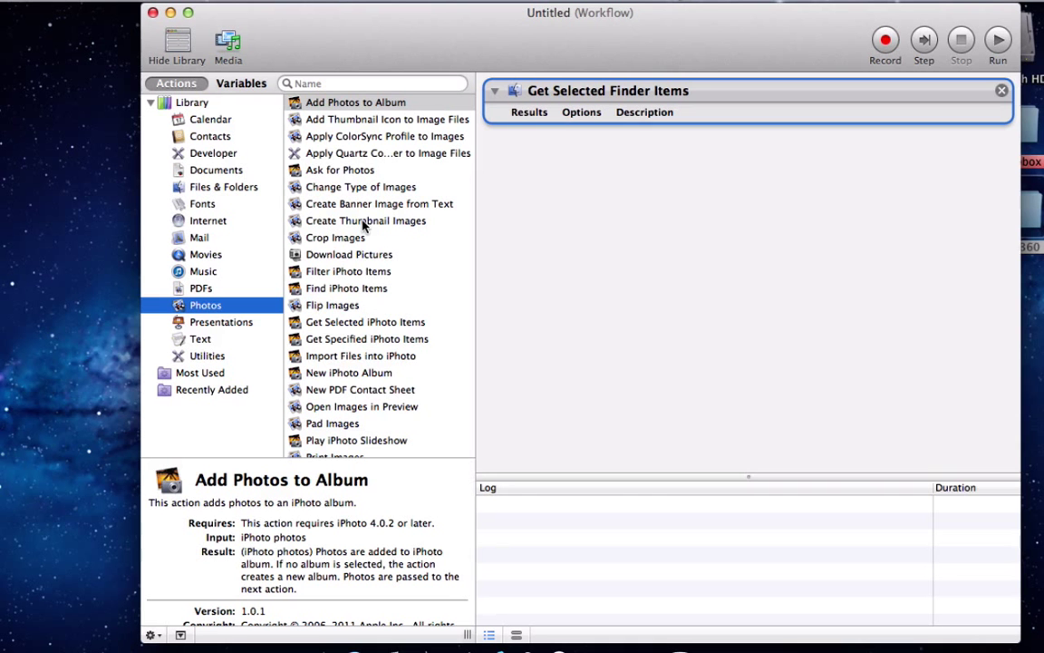
pyautogui.scroll(-5, 365, 227)
pyautogui.scroll(-5, 365, 227)
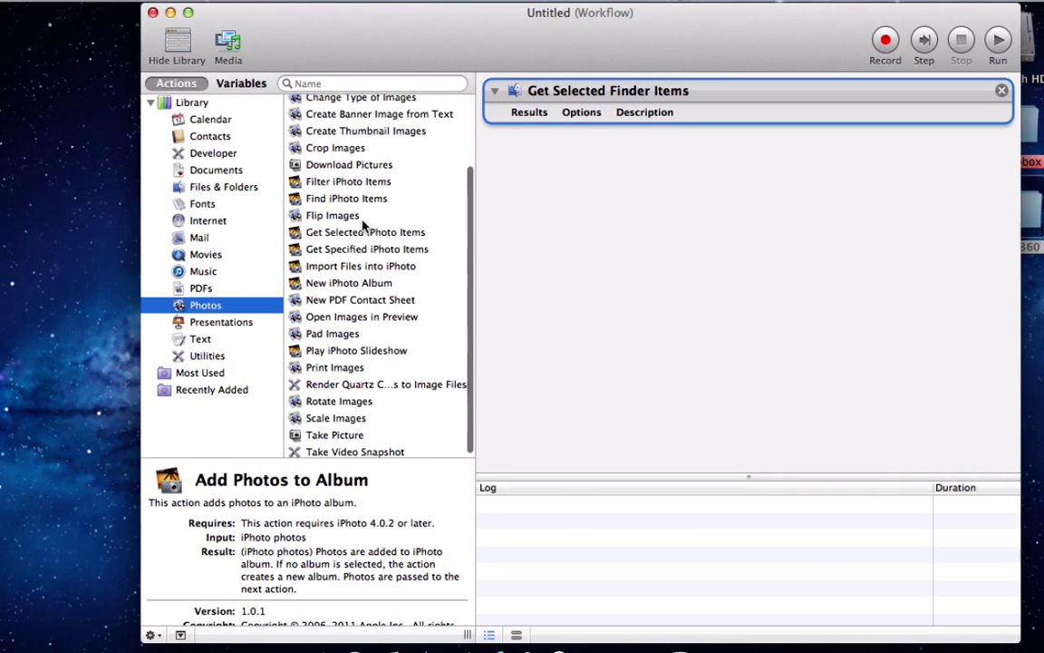
pyautogui.moveTo(309, 418); pyautogui.dragTo(634, 199)
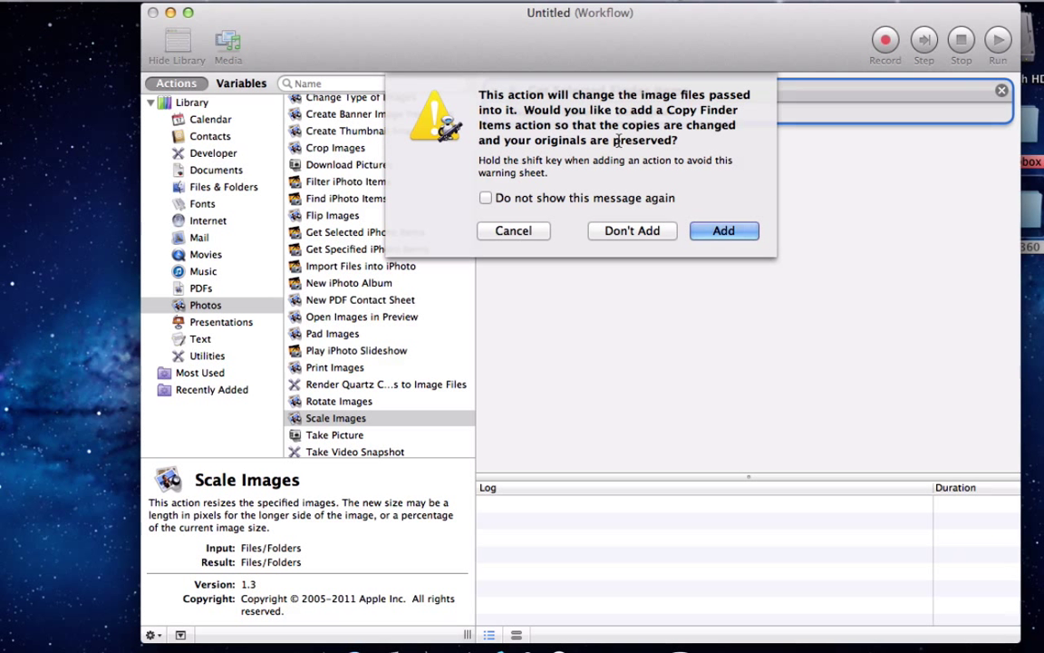
pyautogui.click(620, 232)
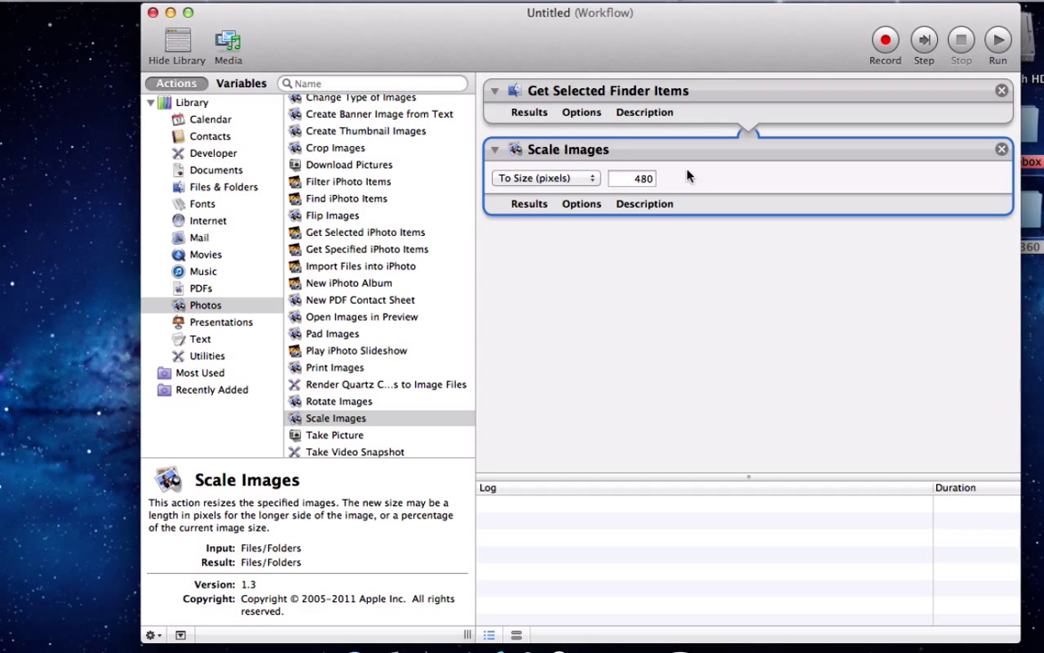
# - Change the Scale Images size to 600 pixels and run the workflow to completion
pyautogui.doubleClick(644, 178)
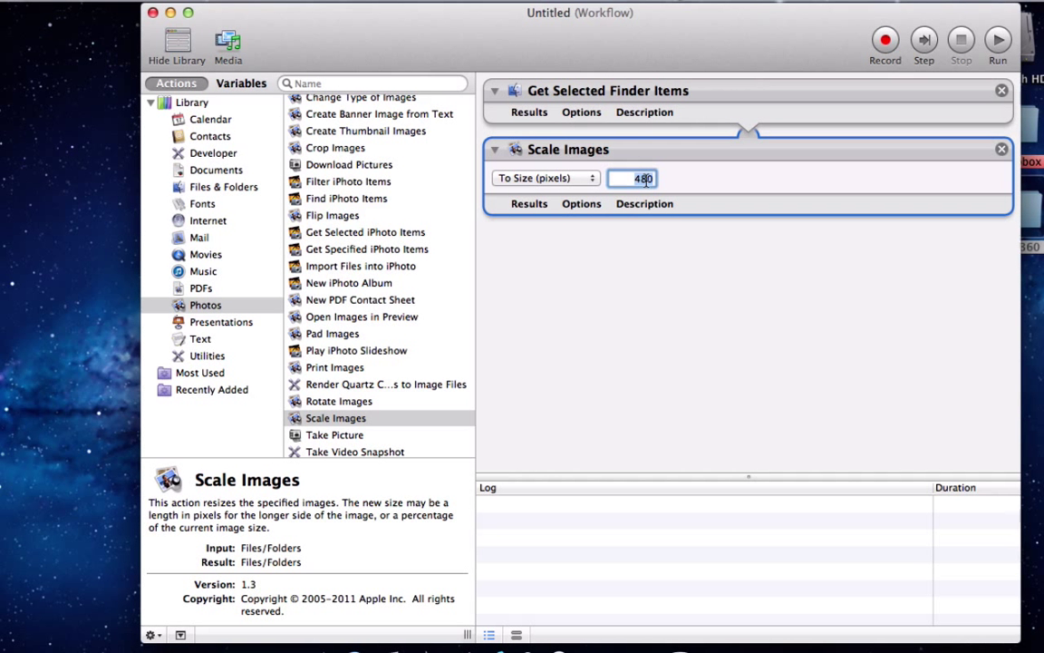
pyautogui.write('600')
pyautogui.click(664, 207)
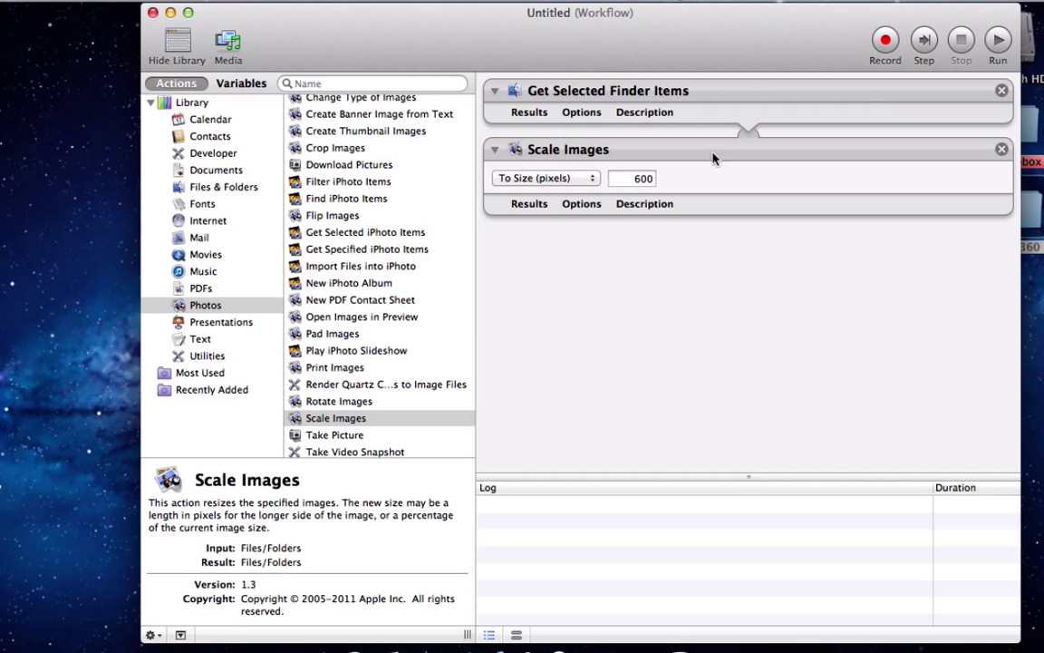
pyautogui.click(998, 40)
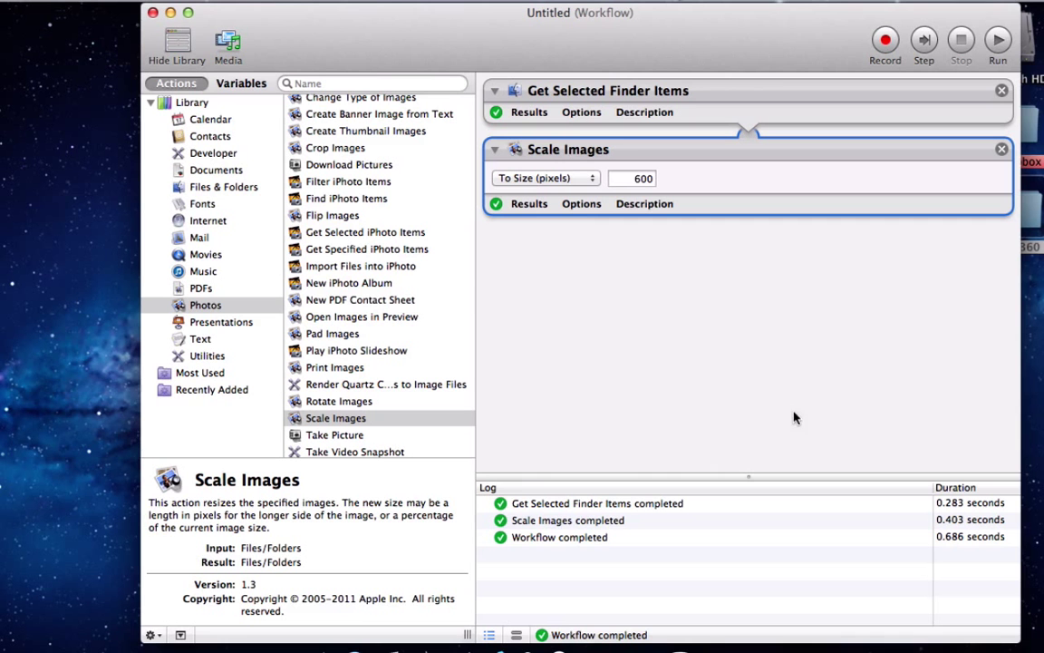
# - Close the workflow without saving and quit Automator
pyautogui.click(153, 13)
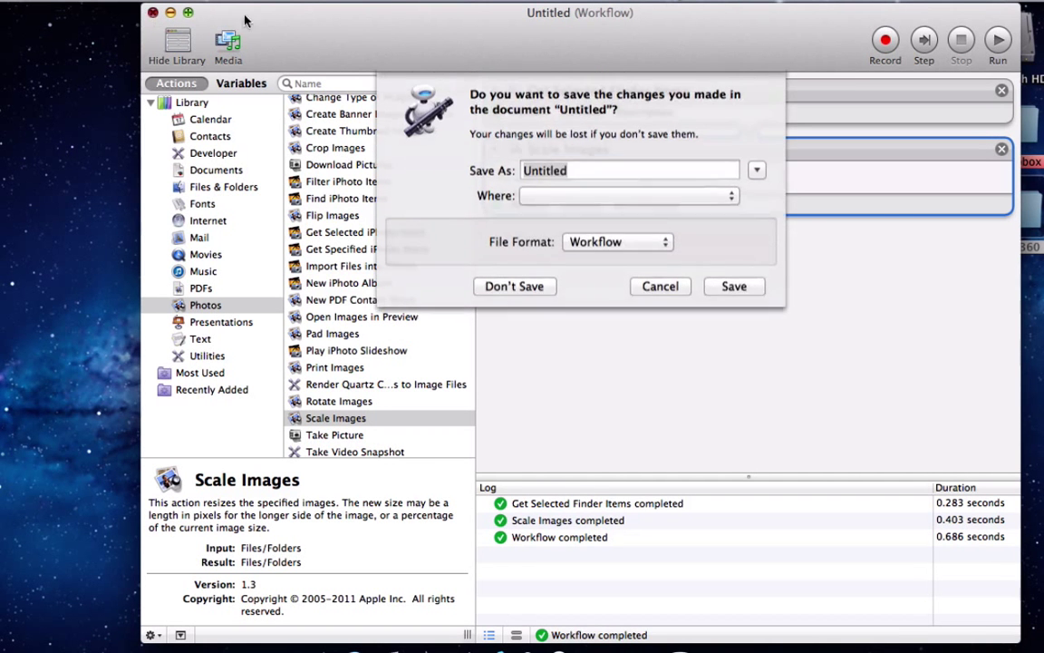
pyautogui.click(517, 290)
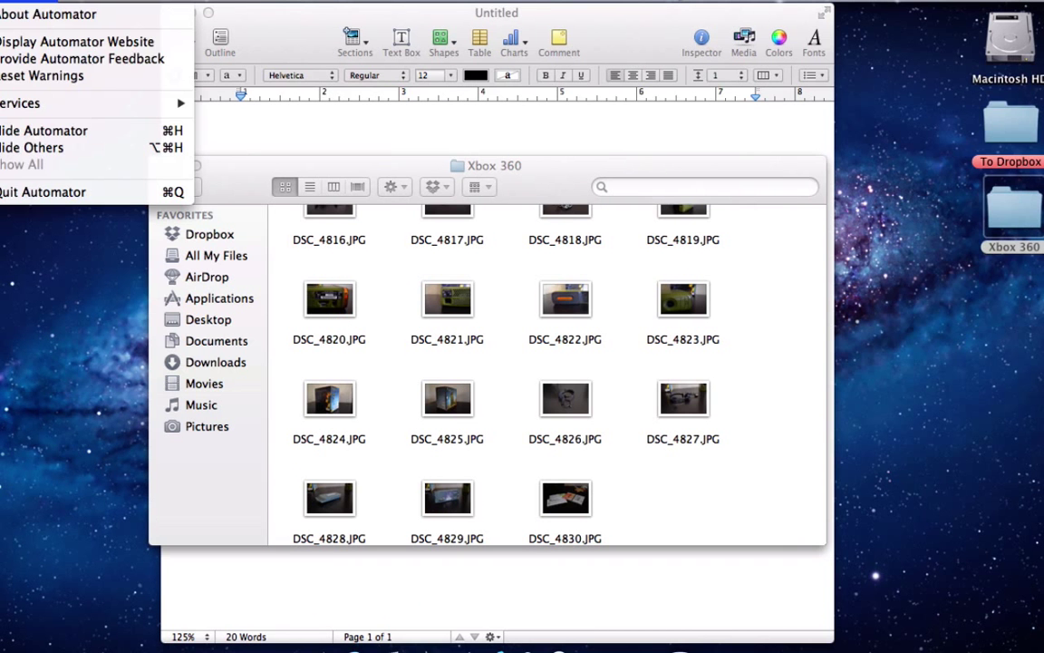
pyautogui.click(37, 2)
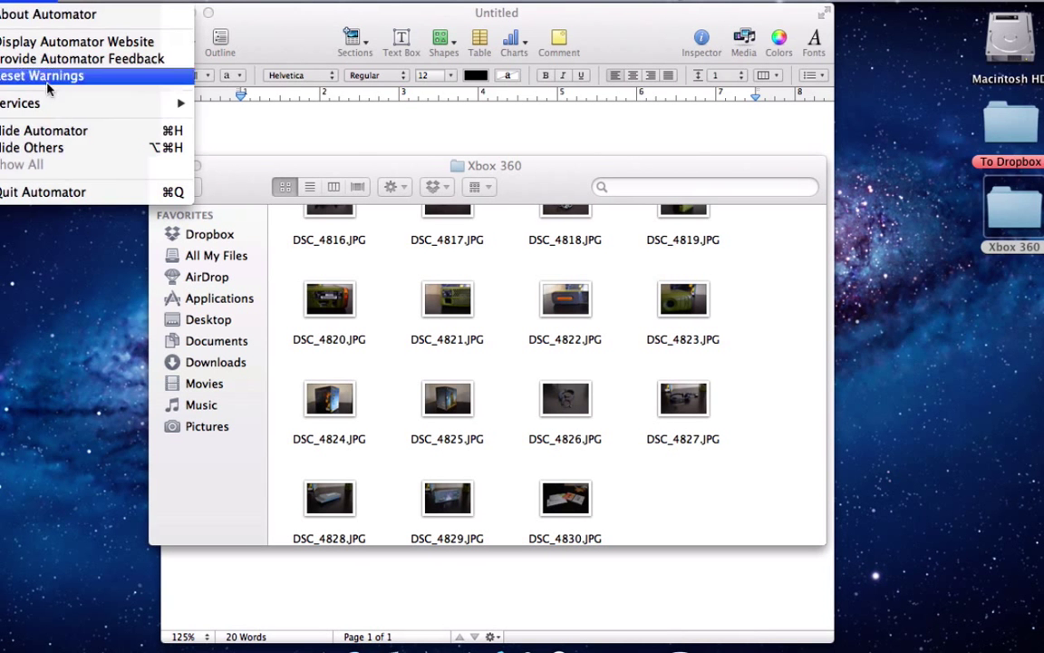
pyautogui.click(42, 192)
pyautogui.scroll(3, 617, 417)
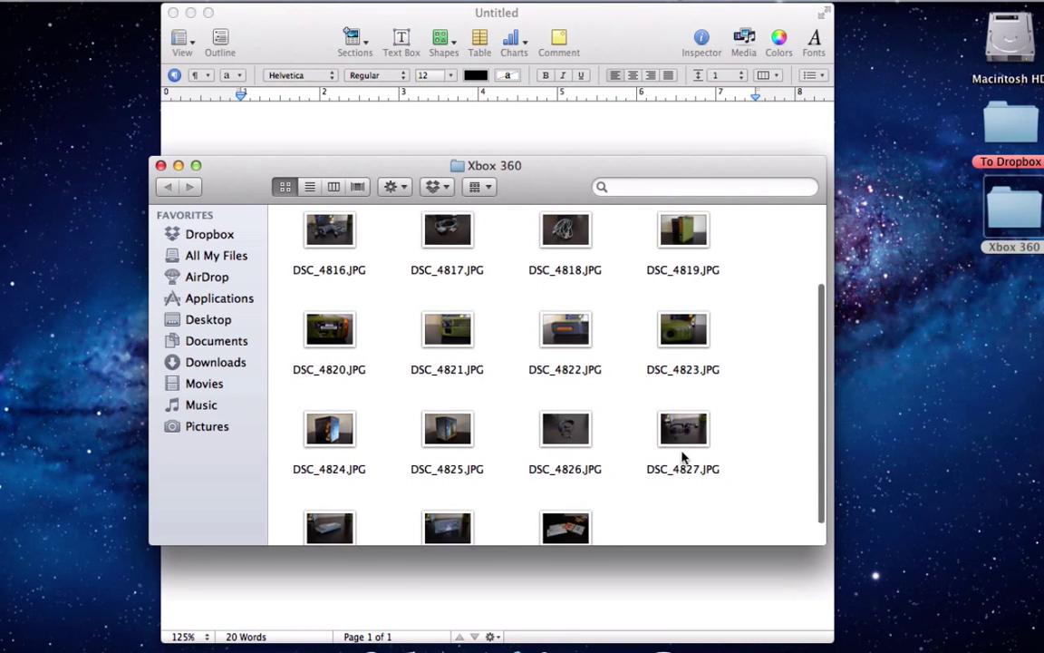
# - Confirm in Get Info that DSC_4818.JPG now measures 600 × 400
pyautogui.click(565, 284)
pyautogui.press('super+i')
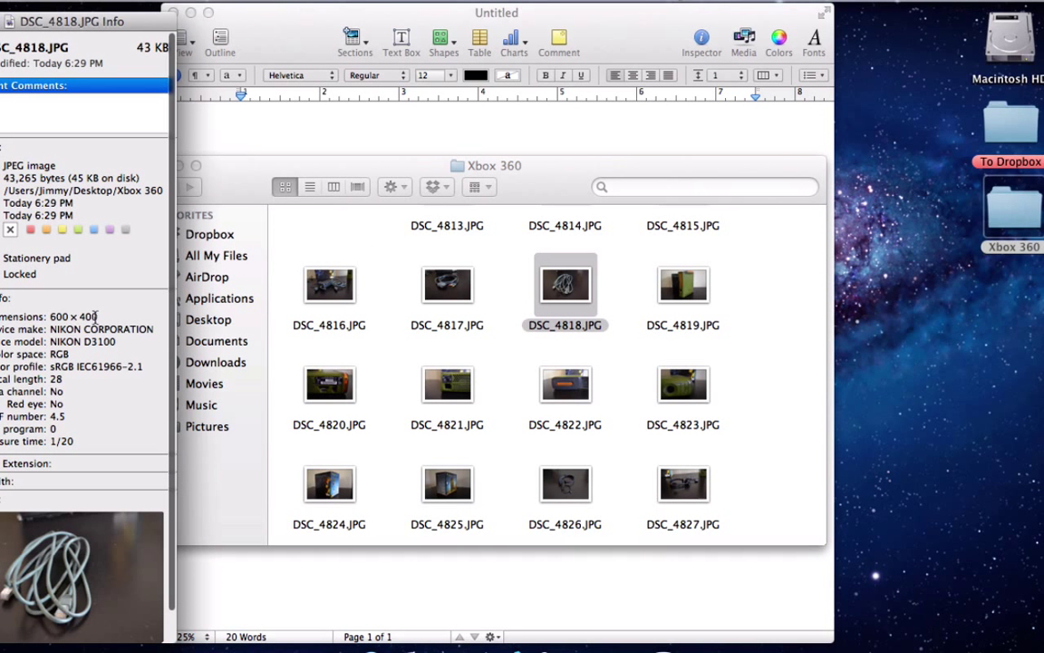
pyautogui.press('super+w')
pyautogui.click(245, 168)
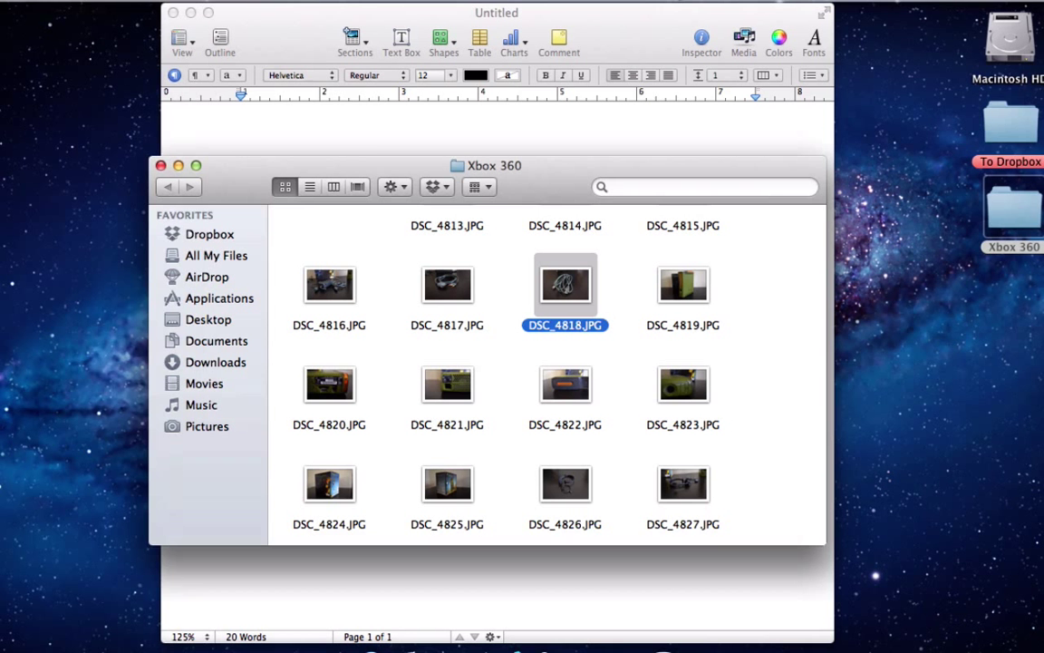
# - Close the Xbox 360 folder, add a blank line after the Pages notes, and restore the Photobucket window
pyautogui.click(162, 165)
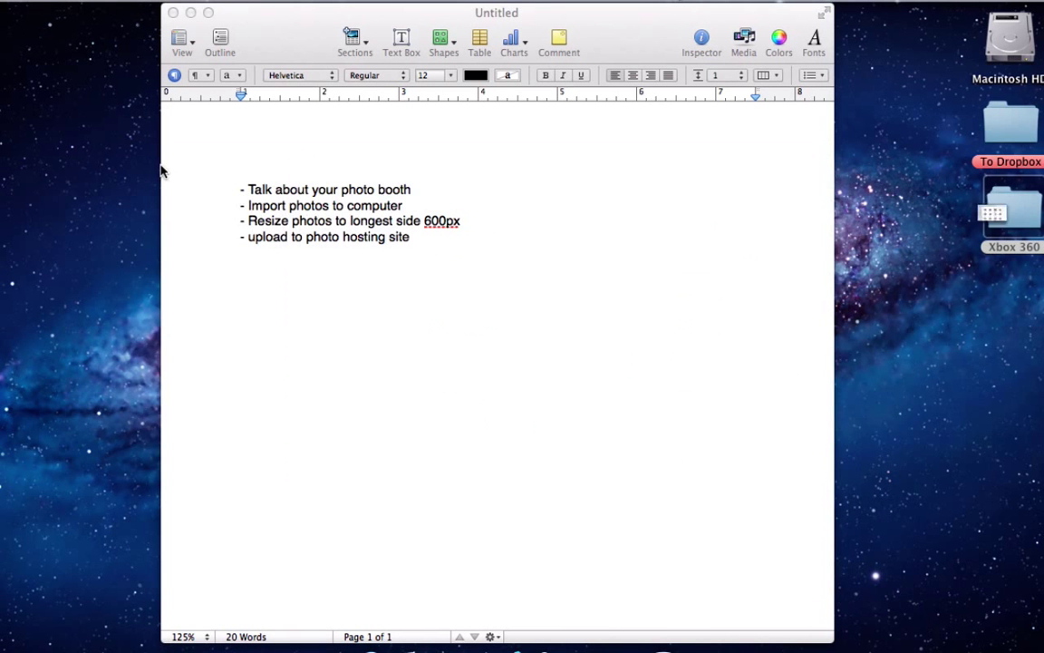
pyautogui.click(408, 364)
pyautogui.press('Return')
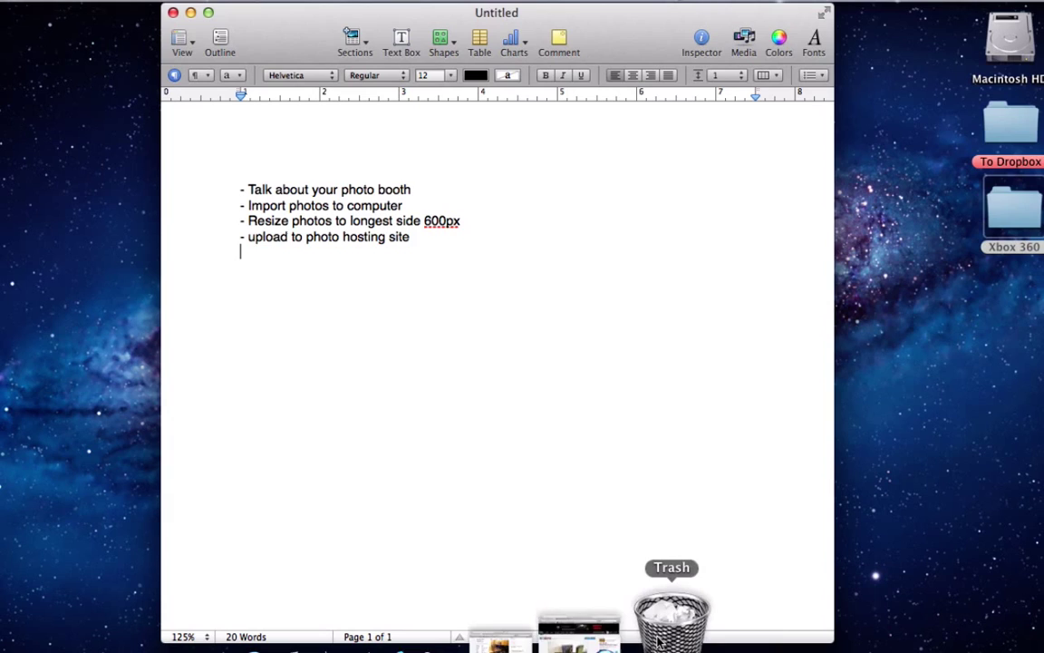
pyautogui.click(624, 627)
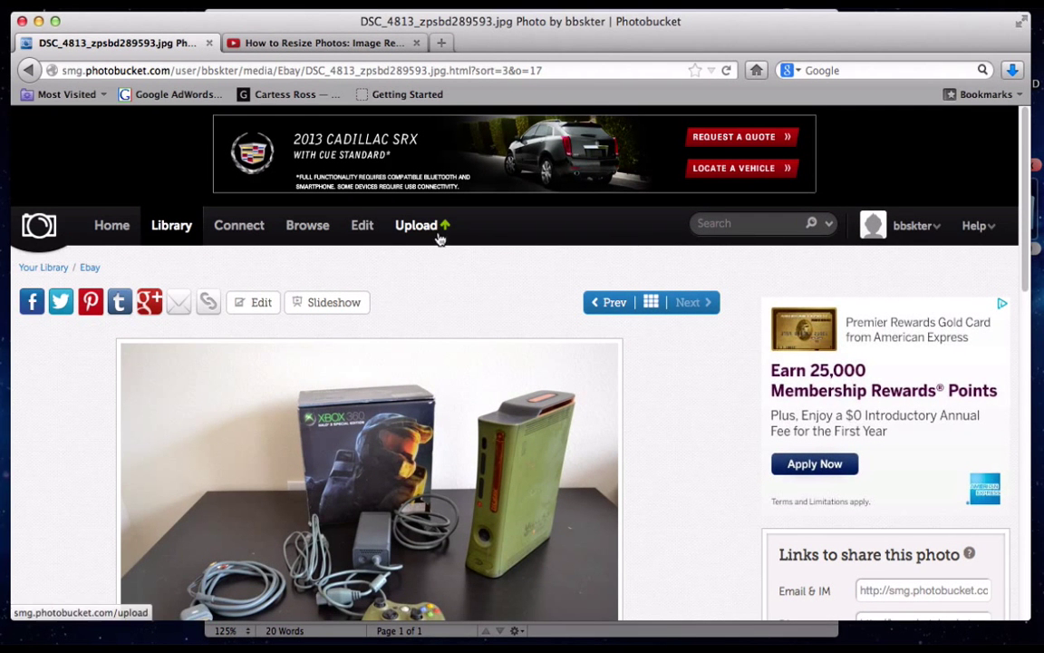
pyautogui.scroll(-3, 480, 272)
pyautogui.scroll(-5, 482, 311)
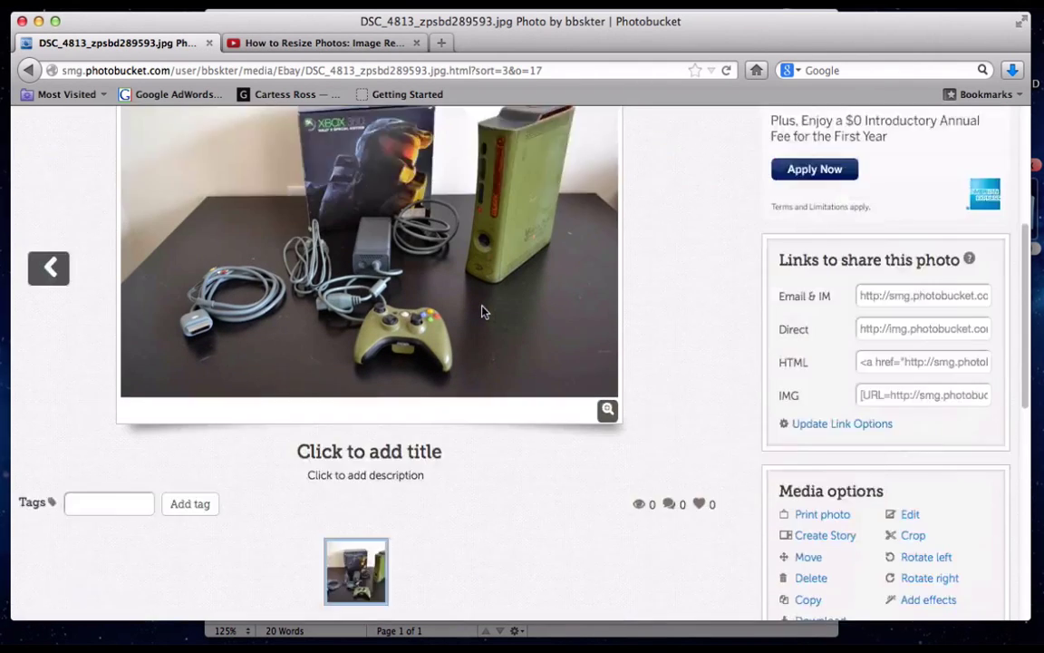
pyautogui.scroll(-3, 471, 300)
pyautogui.scroll(6, 471, 308)
pyautogui.scroll(5, 512, 413)
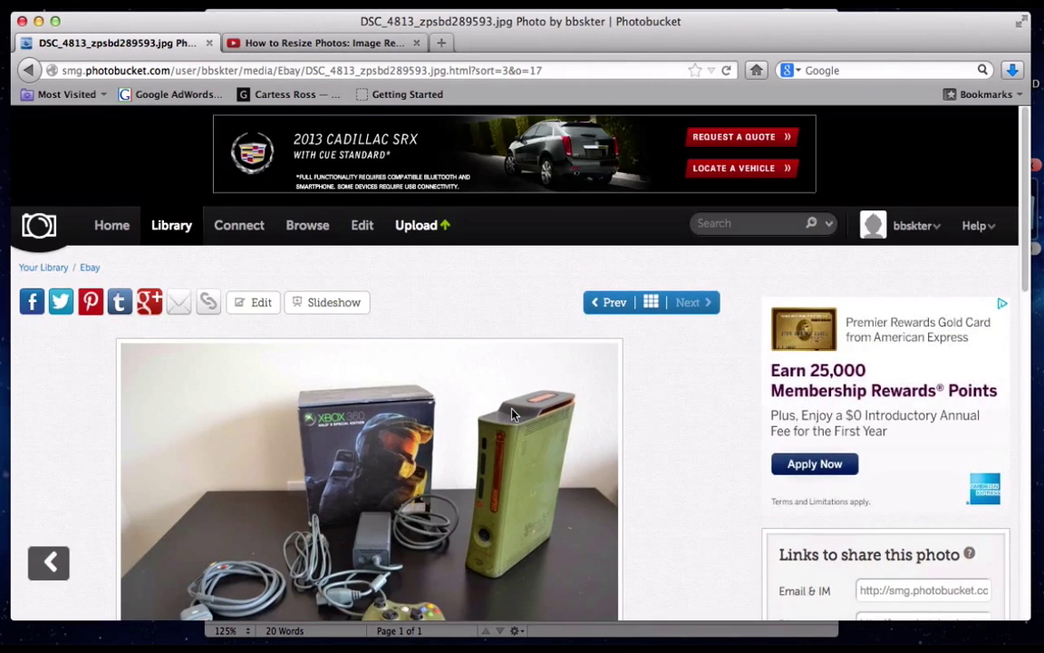
# - Go to the Photobucket upload page from the top navigation bar
pyautogui.click(419, 225)
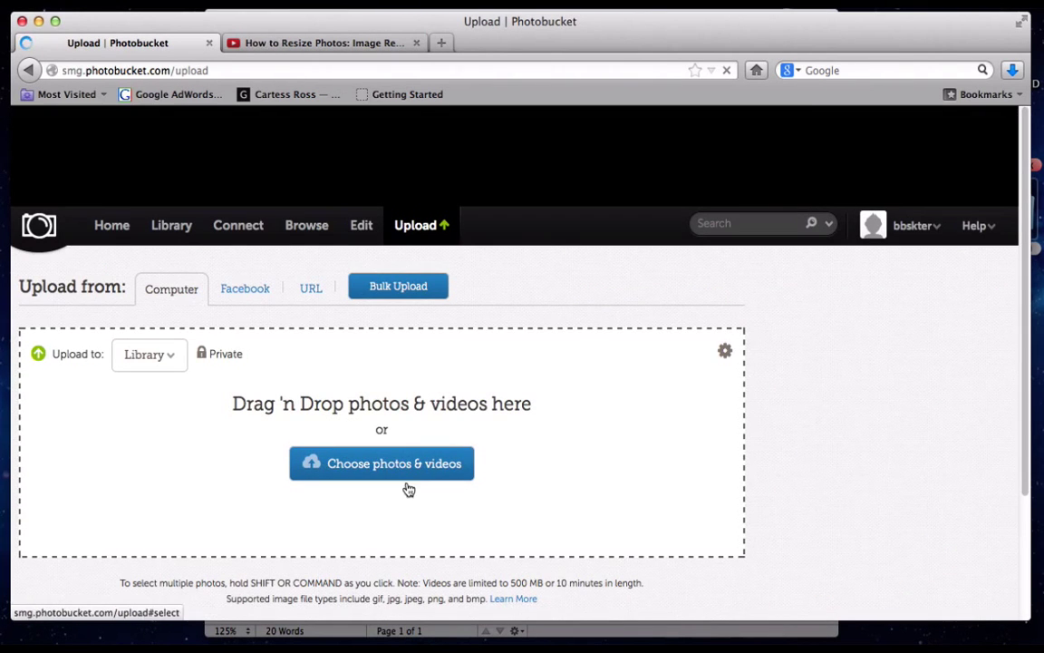
pyautogui.click(381, 464)
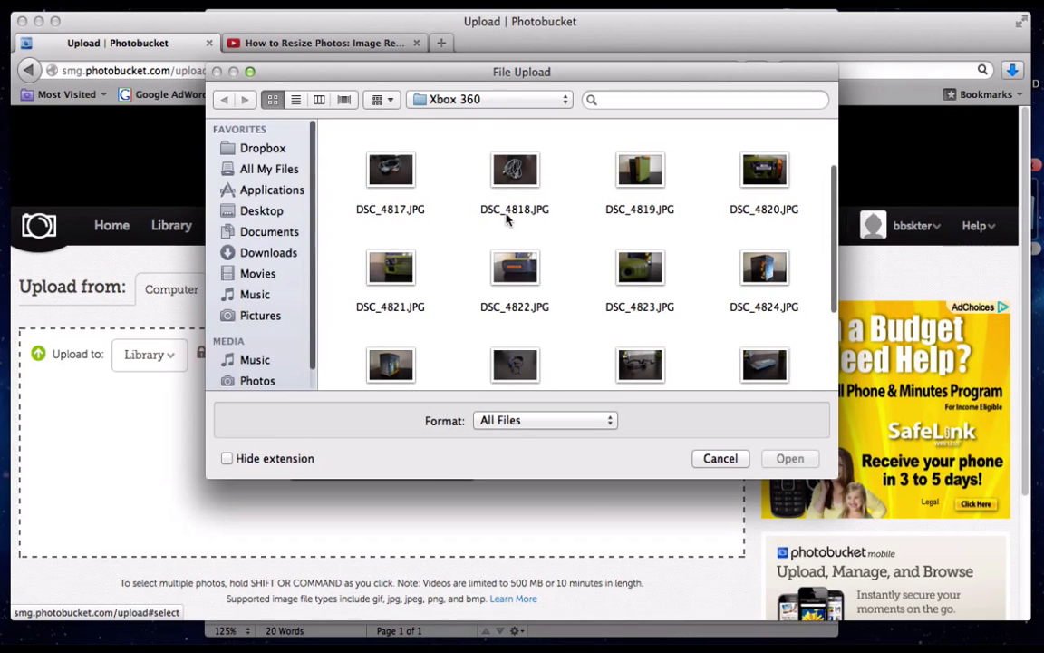
pyautogui.scroll(3, 475, 218)
pyautogui.press('super+a')
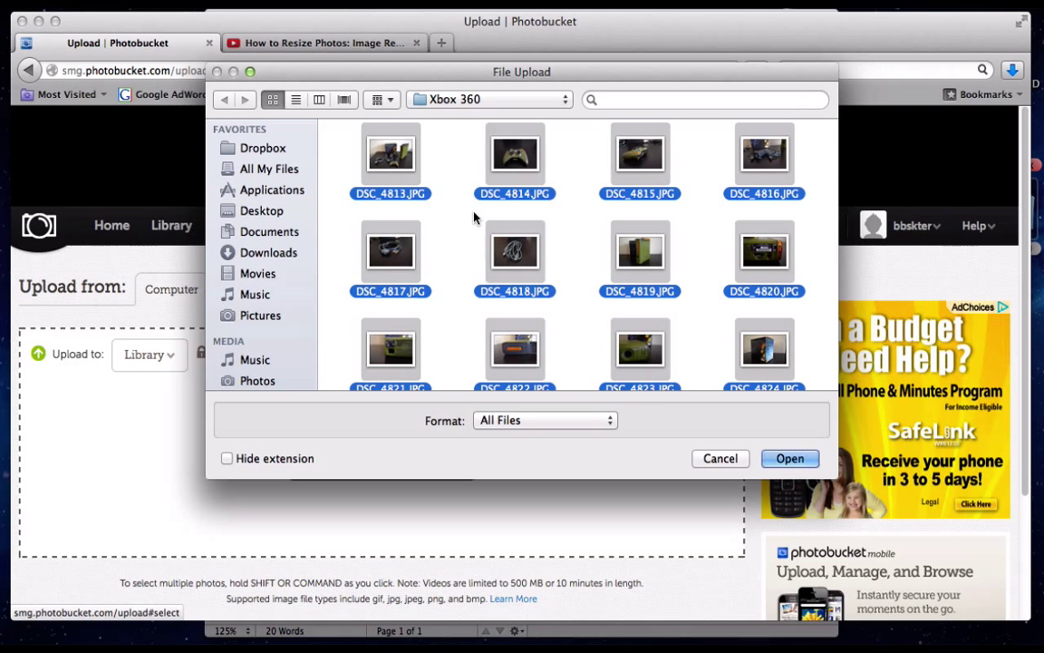
pyautogui.click(721, 457)
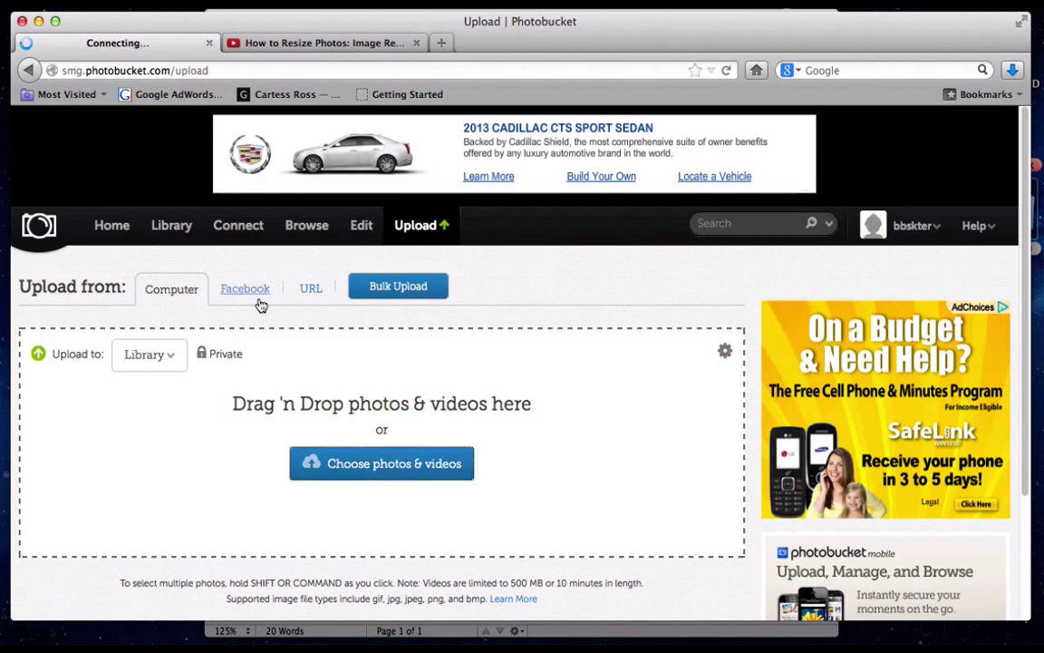
pyautogui.press('super+bracketleft')
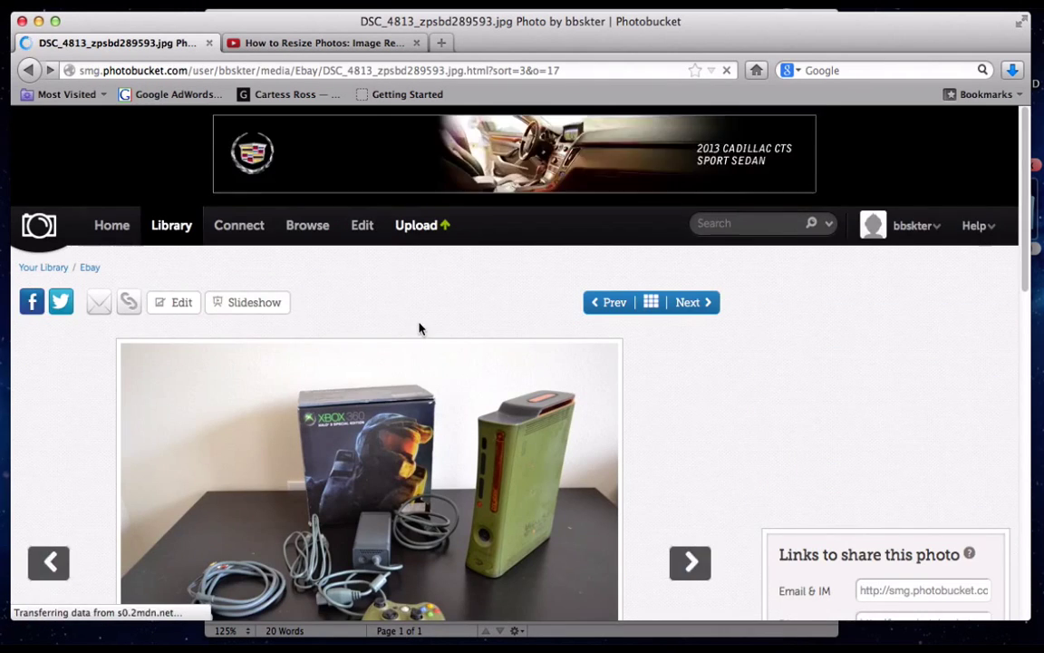
pyautogui.scroll(-3, 362, 290)
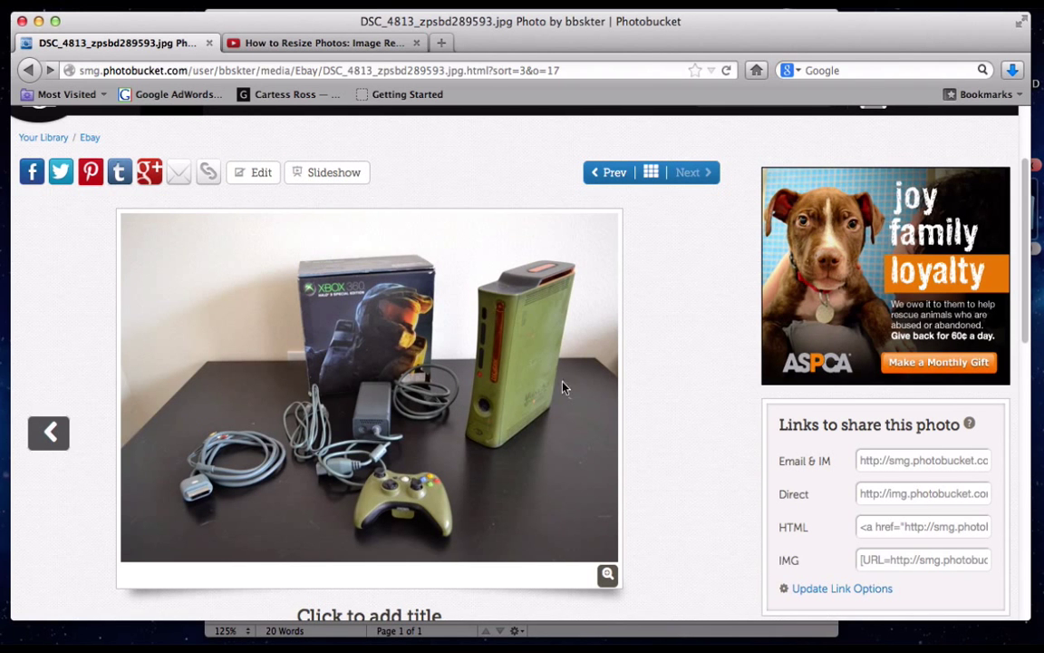
pyautogui.scroll(-1, 666, 386)
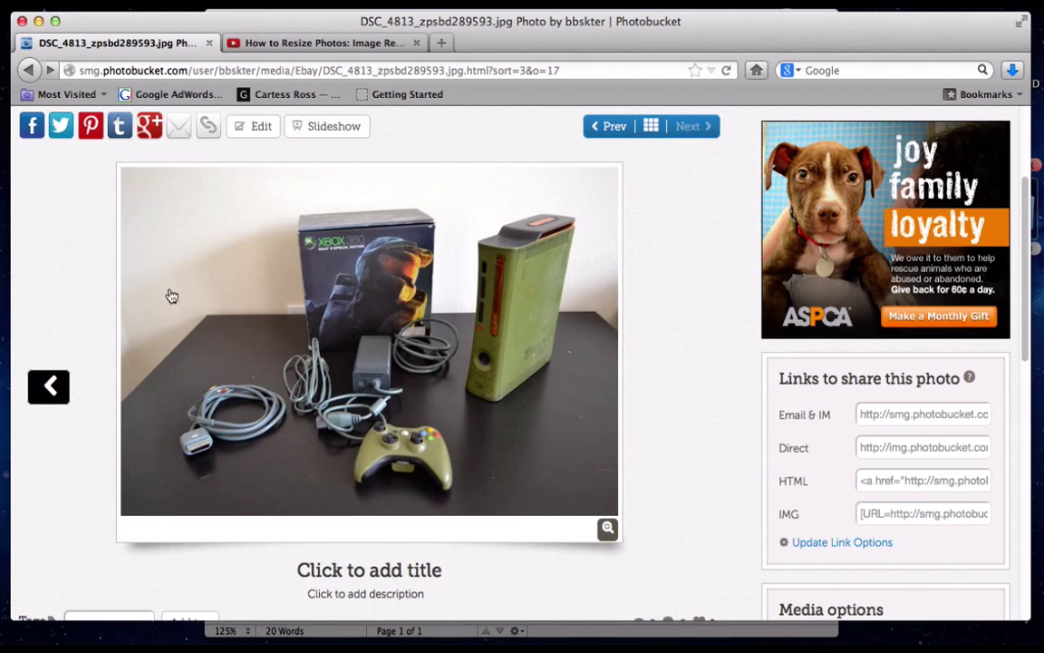
# - Browse back and forth in the Ebay album, ending on the green controller photo DSC_4814
pyautogui.click(52, 386)
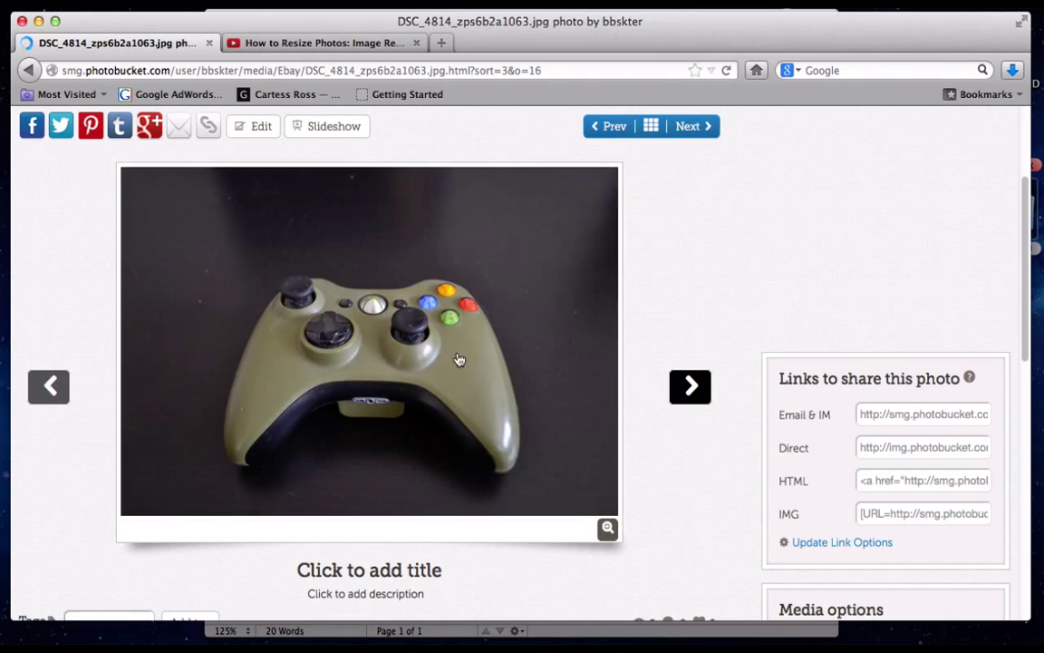
pyautogui.click(695, 386)
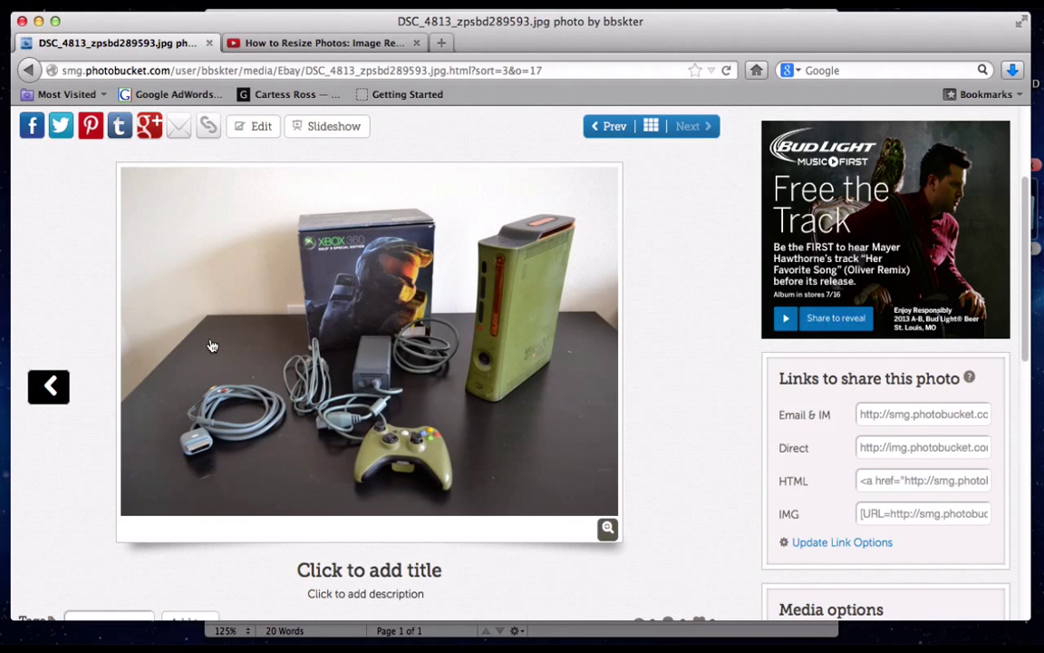
pyautogui.click(49, 385)
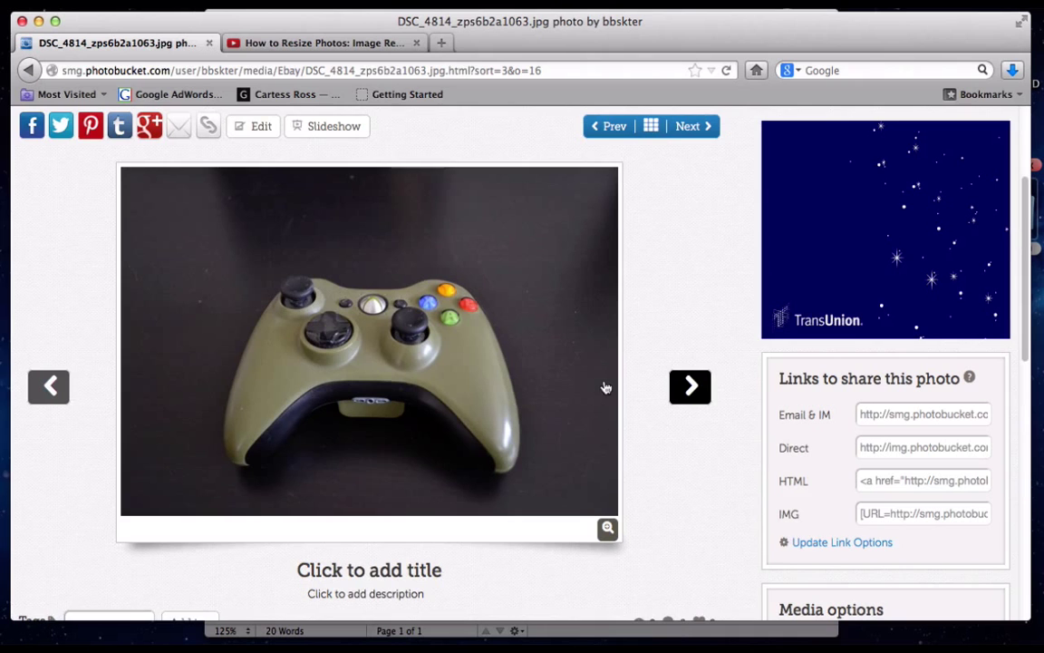
pyautogui.scroll(-1, 597, 402)
pyautogui.scroll(4, 597, 402)
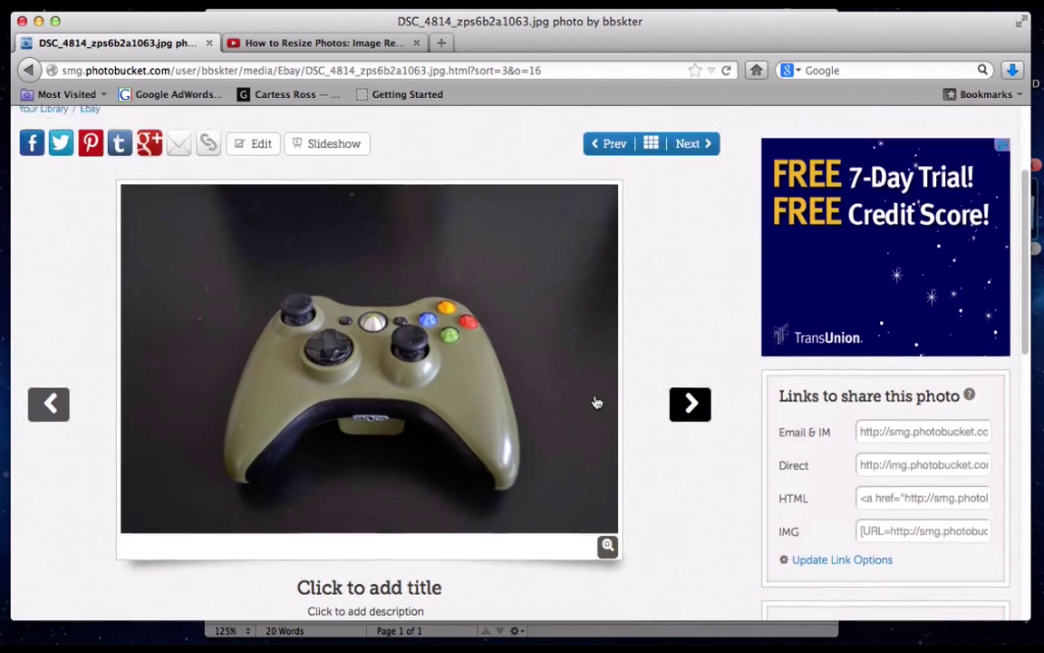
pyautogui.scroll(-1, 597, 401)
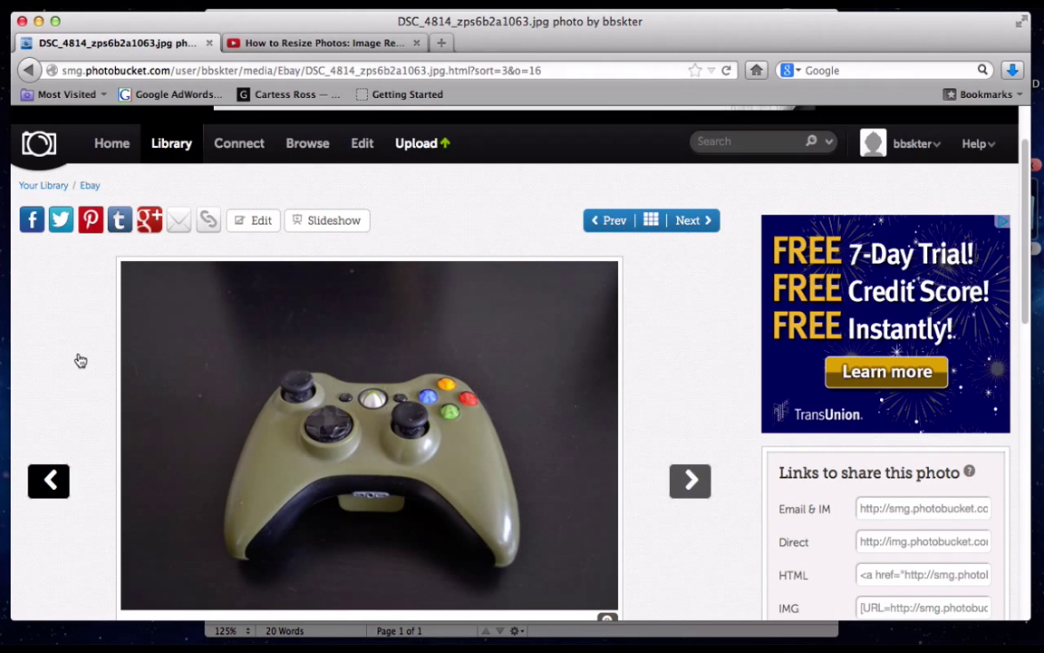
pyautogui.scroll(-5, 109, 360)
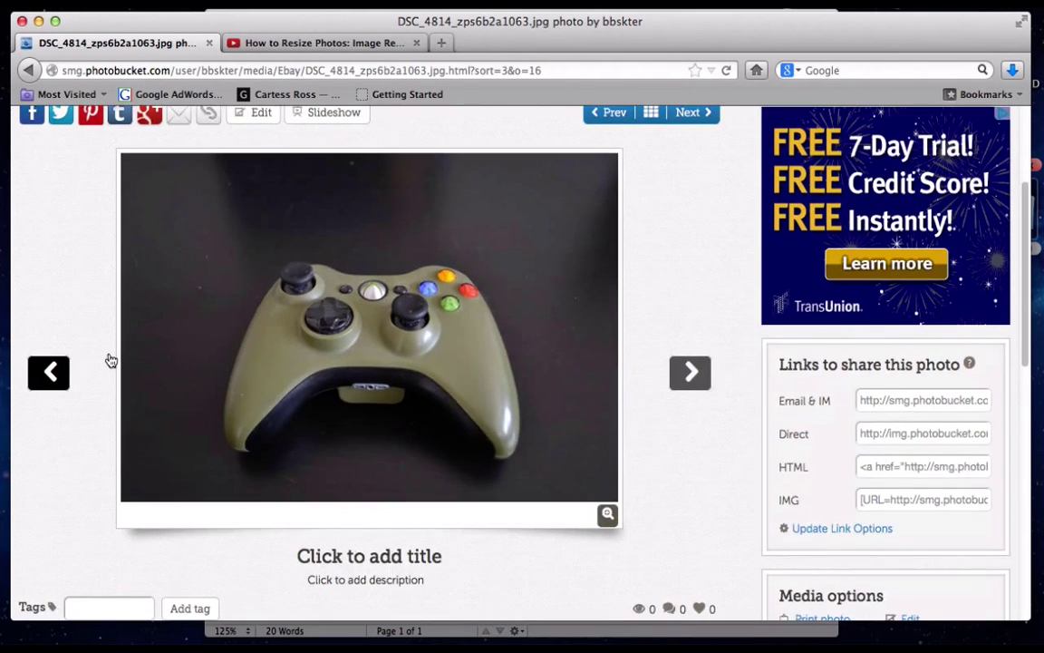
pyautogui.scroll(-2, 109, 361)
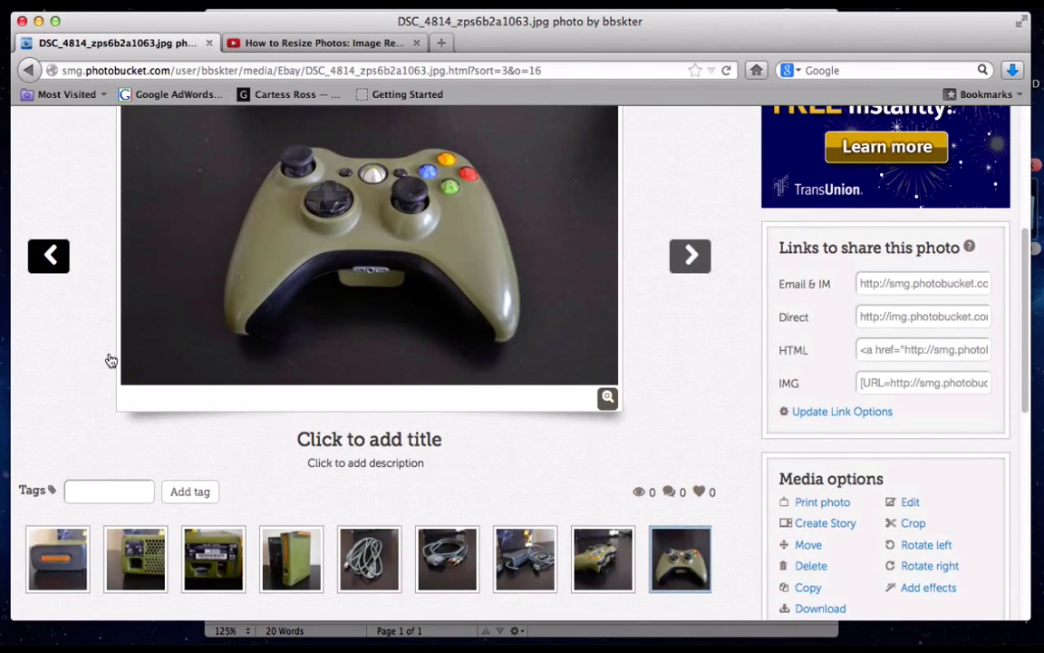
pyautogui.scroll(3, 109, 361)
pyautogui.scroll(5, 109, 360)
pyautogui.scroll(3, 109, 361)
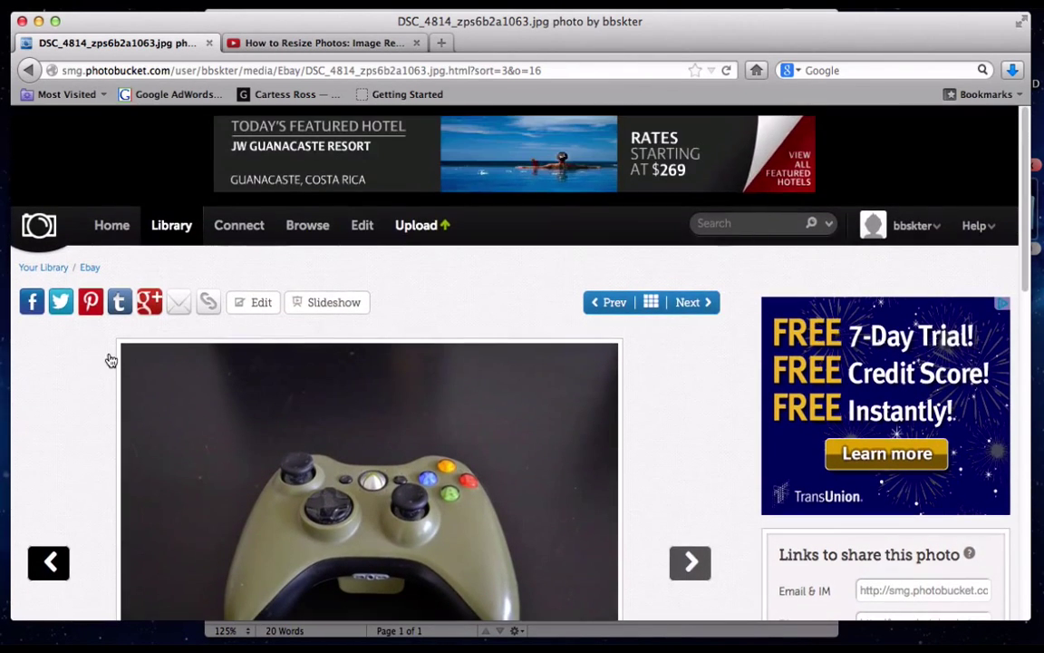